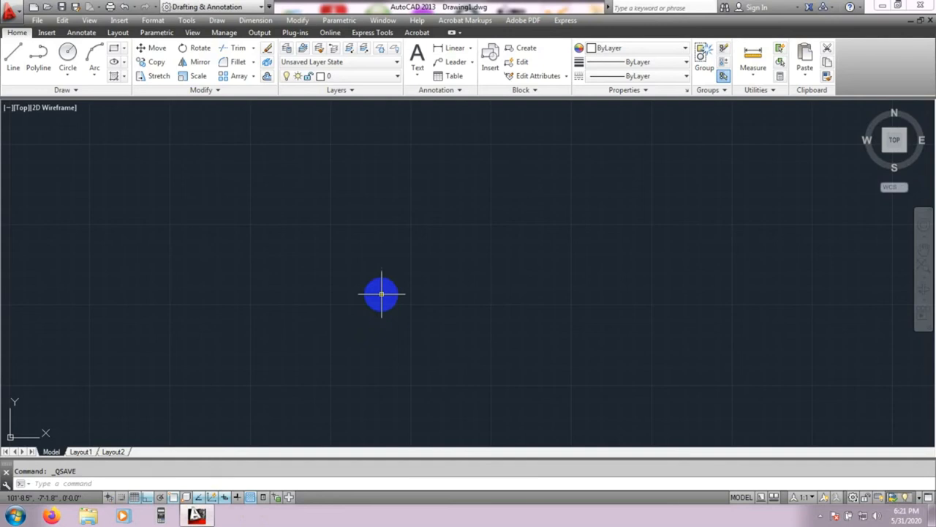
pyautogui.click(218, 21)
pyautogui.moveTo(234, 218)
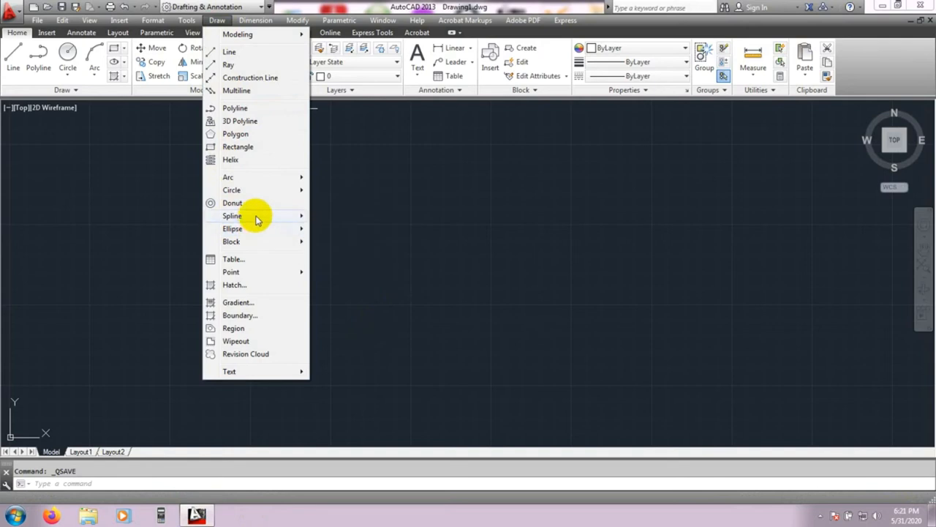
pyautogui.moveTo(443, 173); pyautogui.dragTo(346, 214)
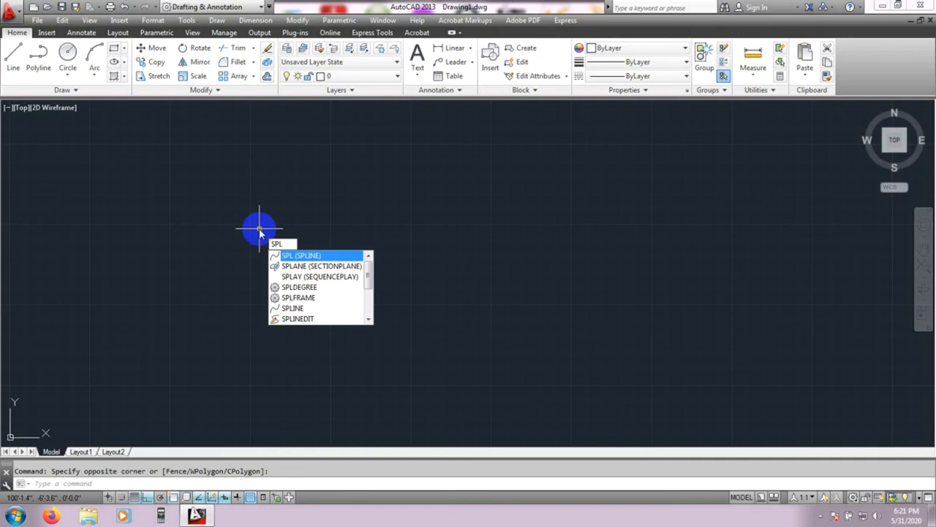
# Start a spline in the empty drawing area and turn off Ortho mode
pyautogui.press('Return')
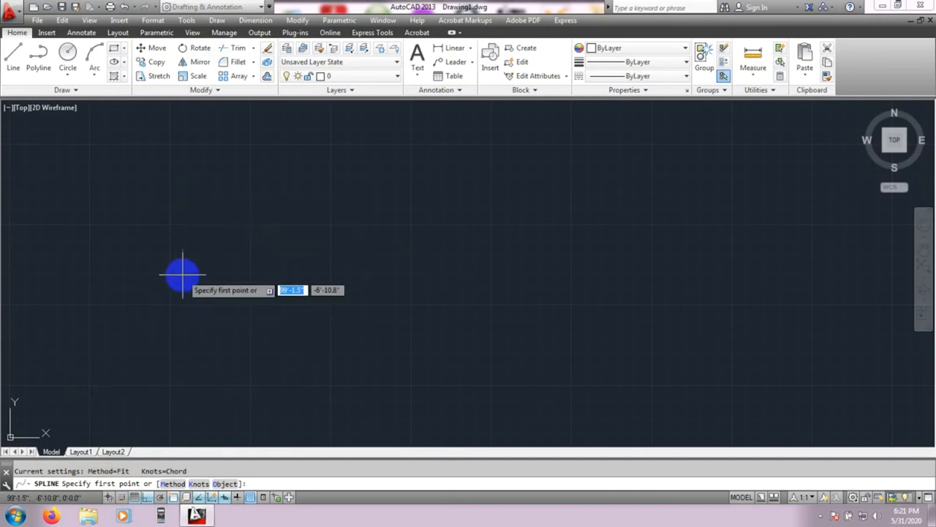
pyautogui.click(162, 248)
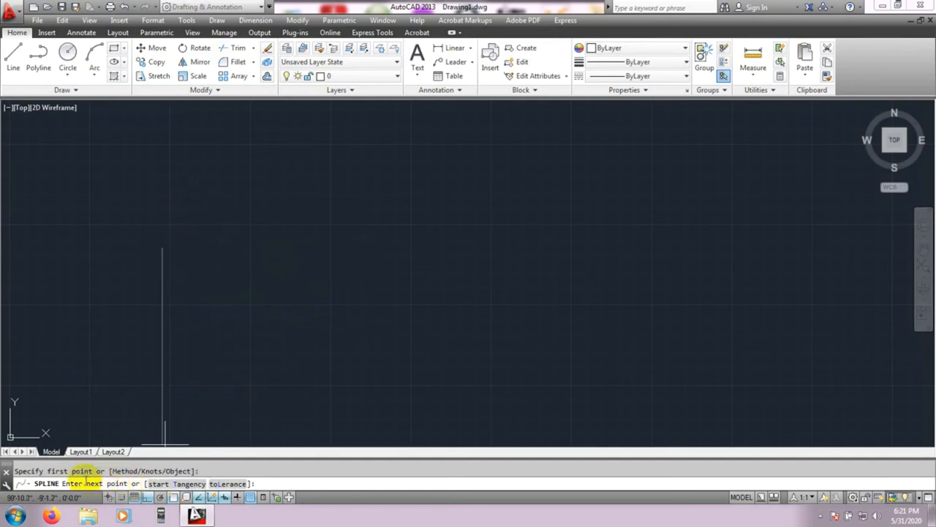
pyautogui.click(147, 497)
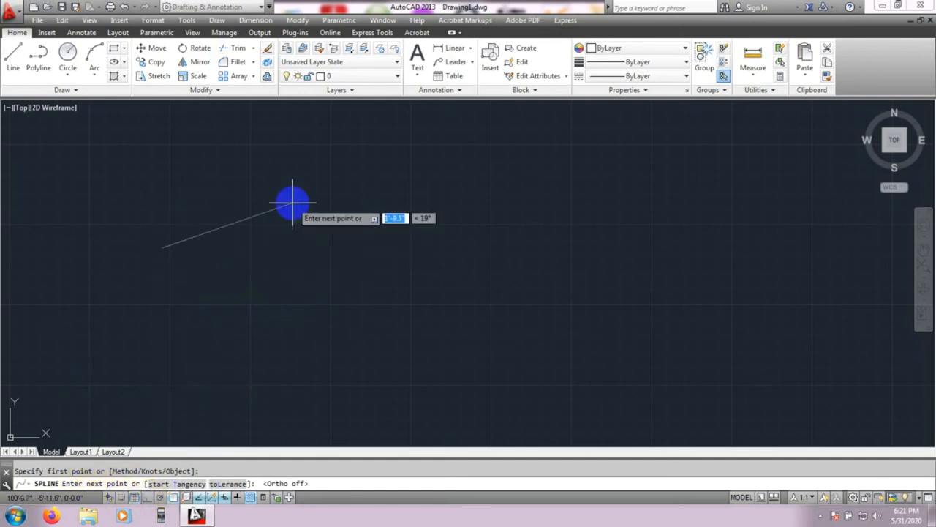
pyautogui.click(291, 200)
pyautogui.click(372, 295)
pyautogui.click(468, 195)
pyautogui.click(599, 319)
pyautogui.click(669, 196)
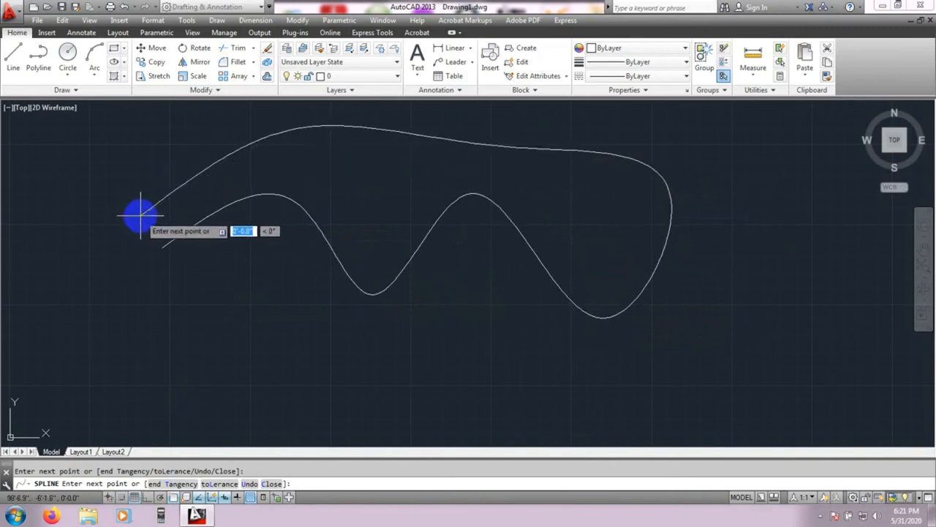
pyautogui.press('Escape')
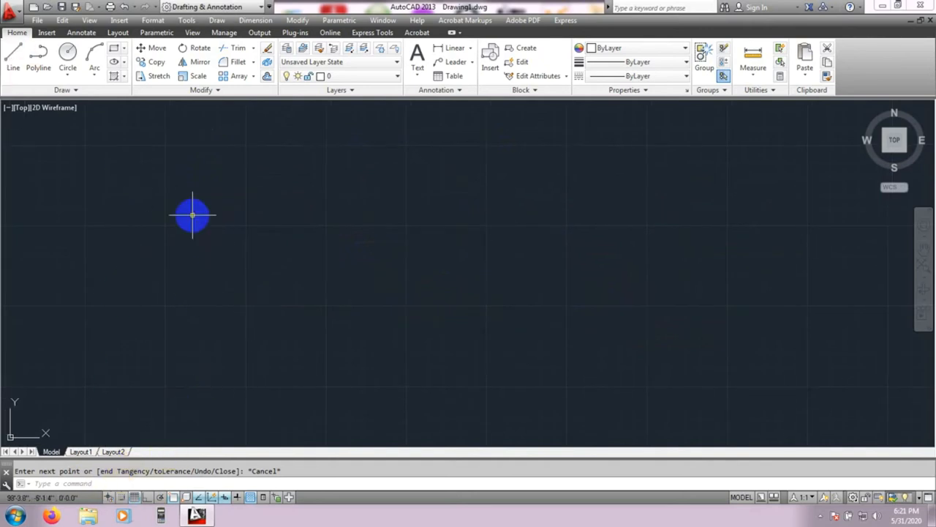
# Draw an open wavy spline with three upper crests and two valleys that loops back underneath and ends near its start point
pyautogui.write('l')
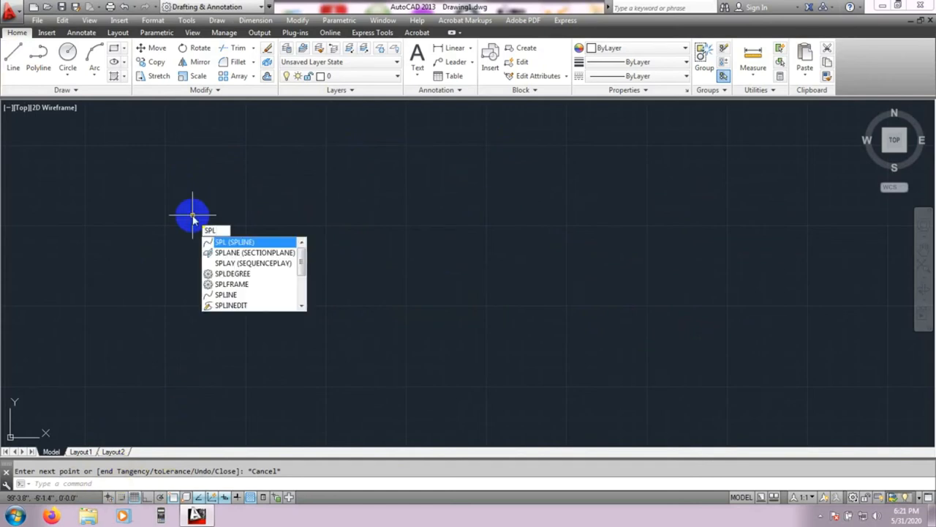
pyautogui.press('Return')
pyautogui.click(202, 227)
pyautogui.click(307, 159)
pyautogui.click(393, 288)
pyautogui.click(509, 162)
pyautogui.click(633, 300)
pyautogui.click(715, 148)
pyautogui.click(802, 303)
pyautogui.click(446, 385)
pyautogui.click(199, 338)
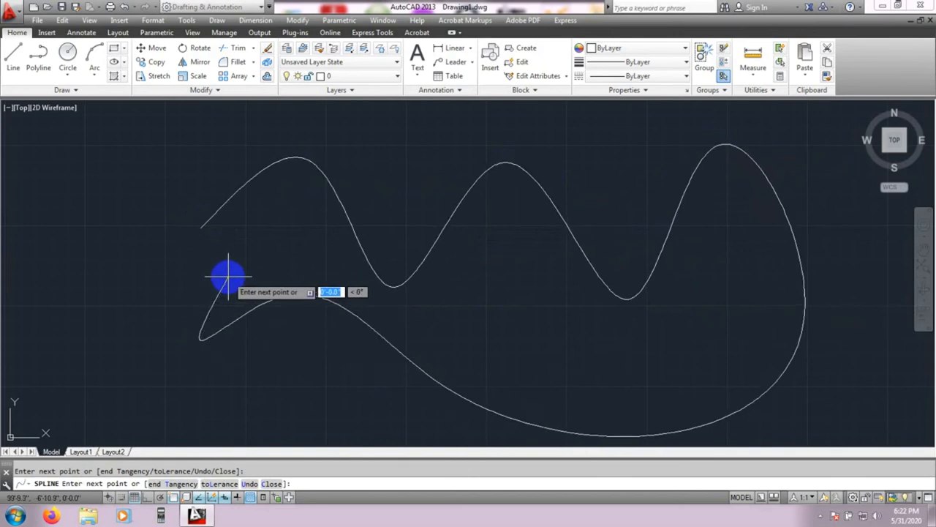
pyautogui.press('Return')
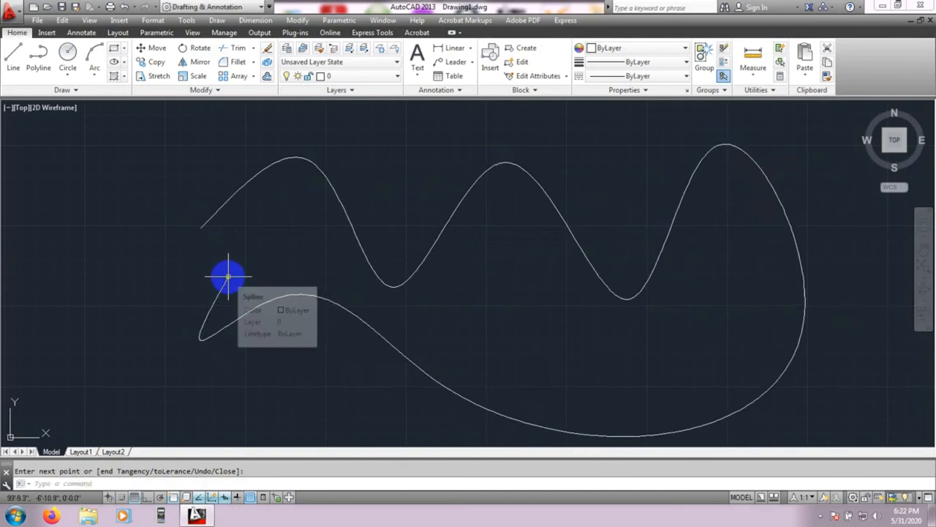
# Select the spline and stretch the fit point at its first valley downward and to the right
pyautogui.moveTo(543, 313); pyautogui.dragTo(524, 310, button='middle')
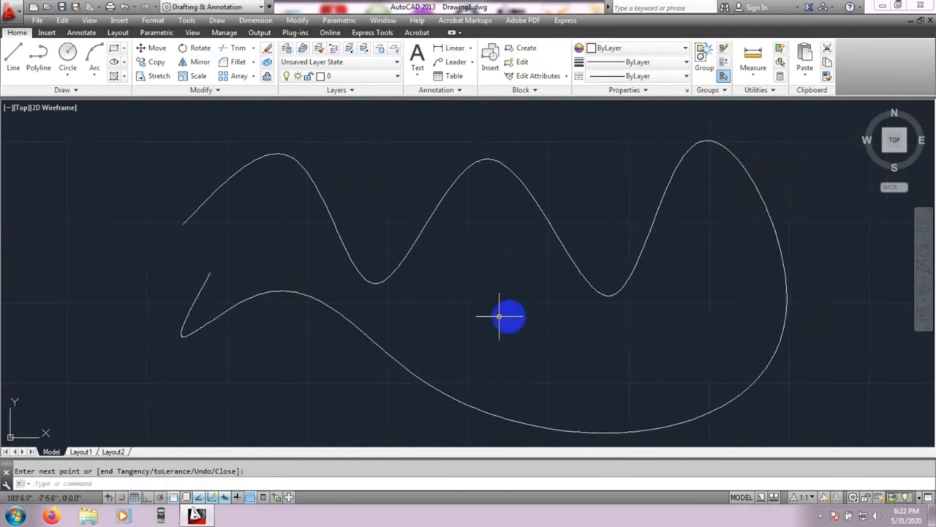
pyautogui.click(421, 236)
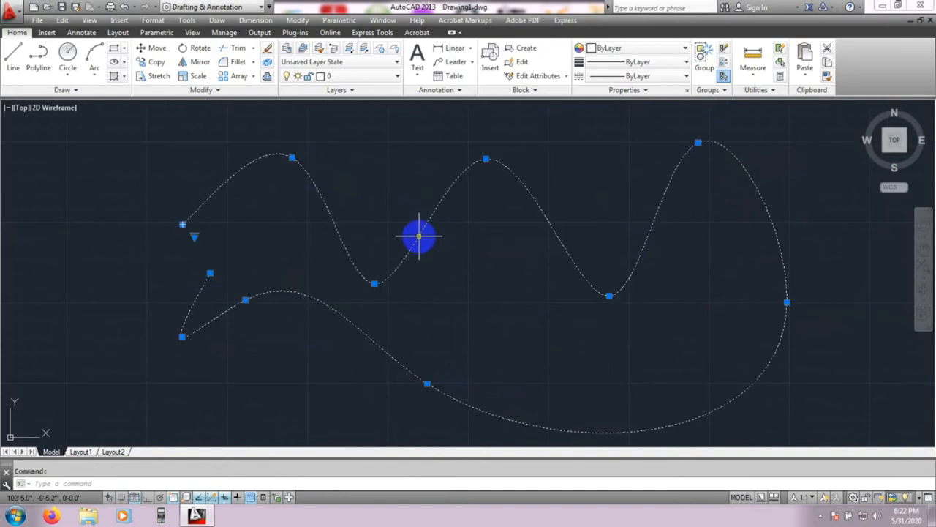
pyautogui.click(374, 283)
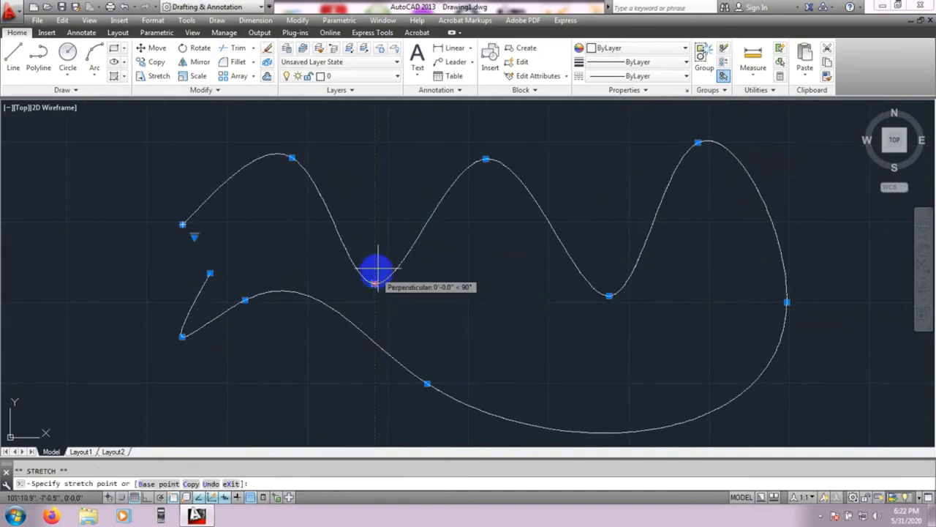
pyautogui.click(376, 282)
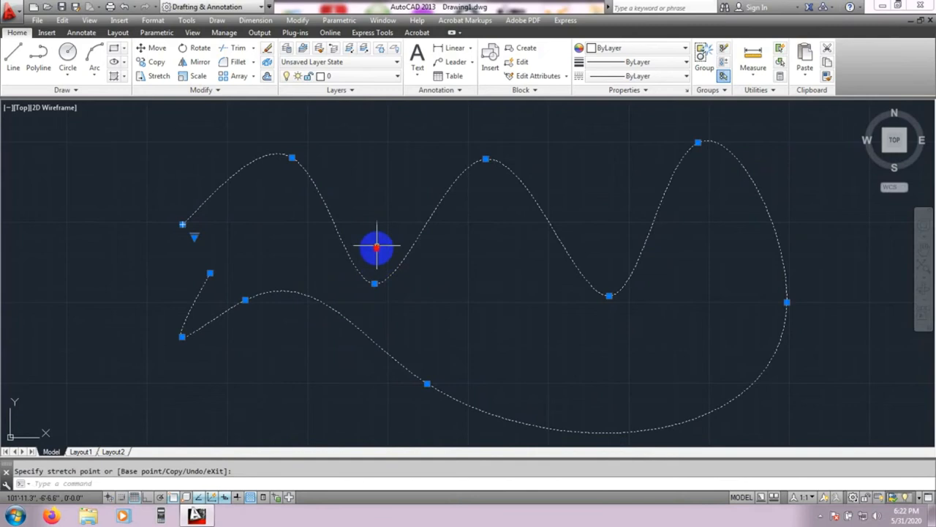
pyautogui.click(375, 295)
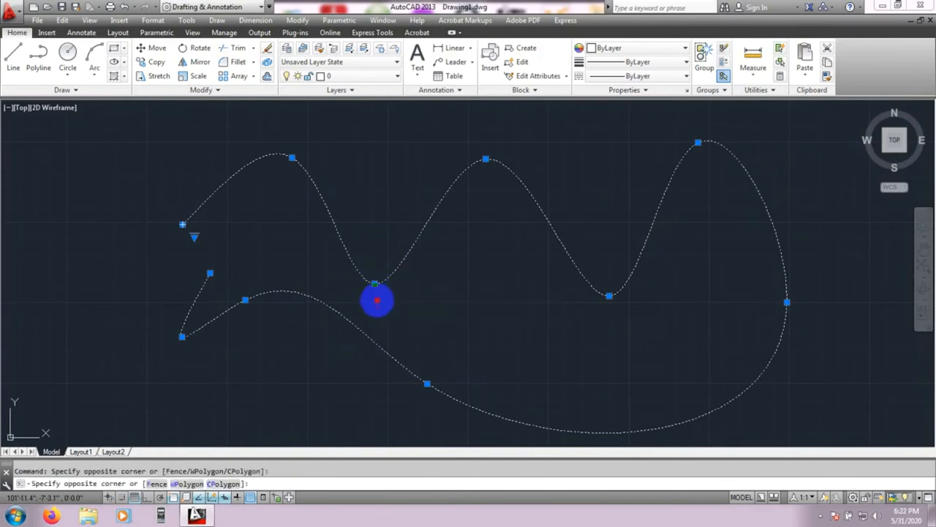
pyautogui.press('Escape')
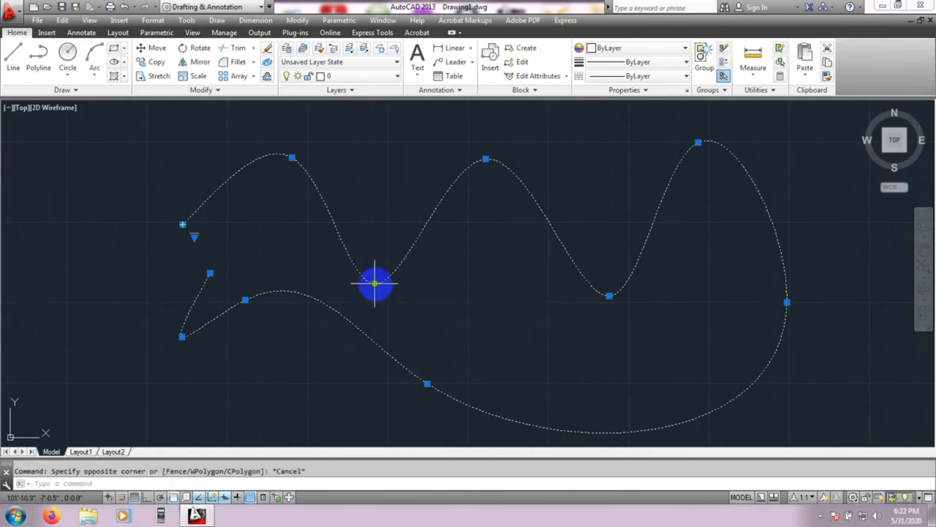
pyautogui.click(374, 283)
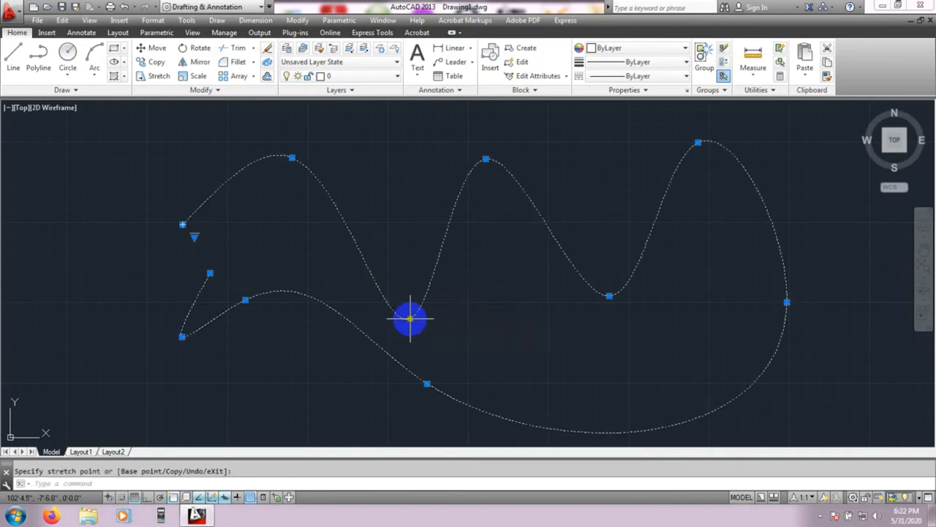
pyautogui.click(411, 320)
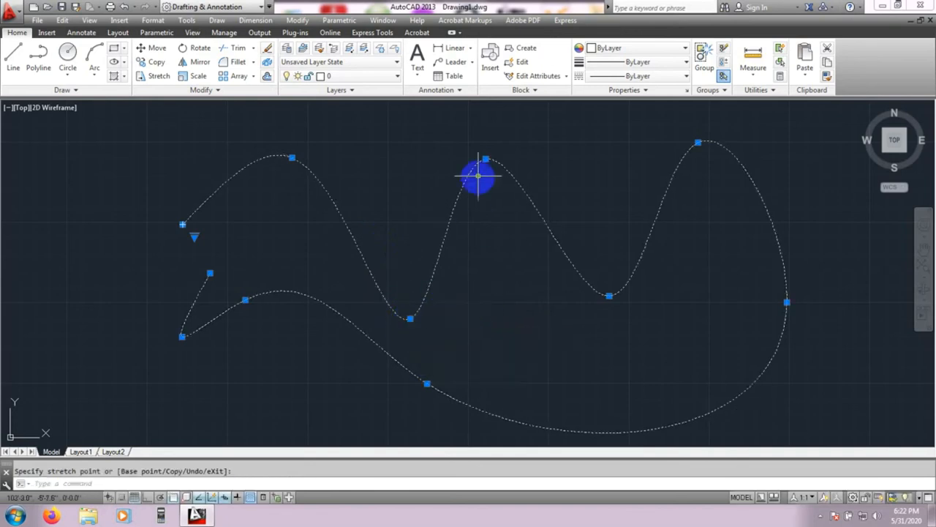
# Add a fit point on the descent between the spline's second crest and second valley, and stretch it upward and slightly right
pyautogui.moveTo(488, 163)
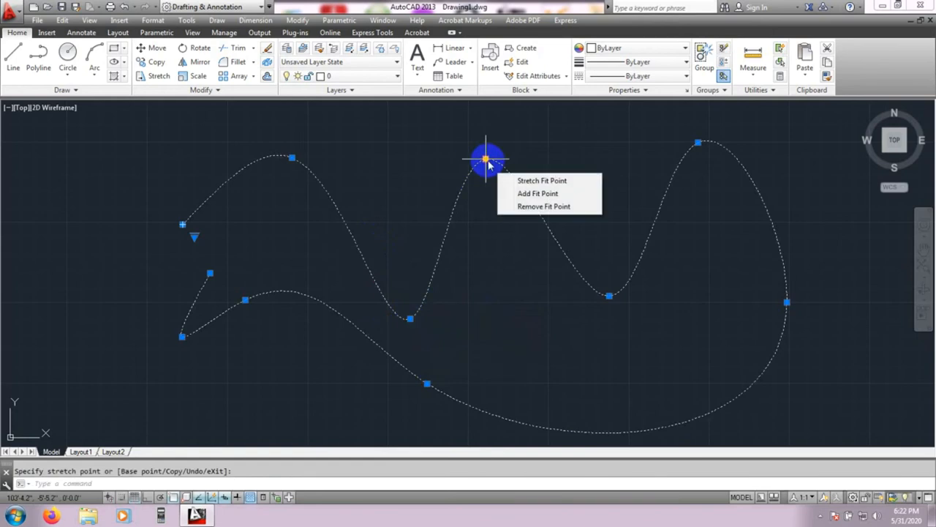
pyautogui.click(532, 195)
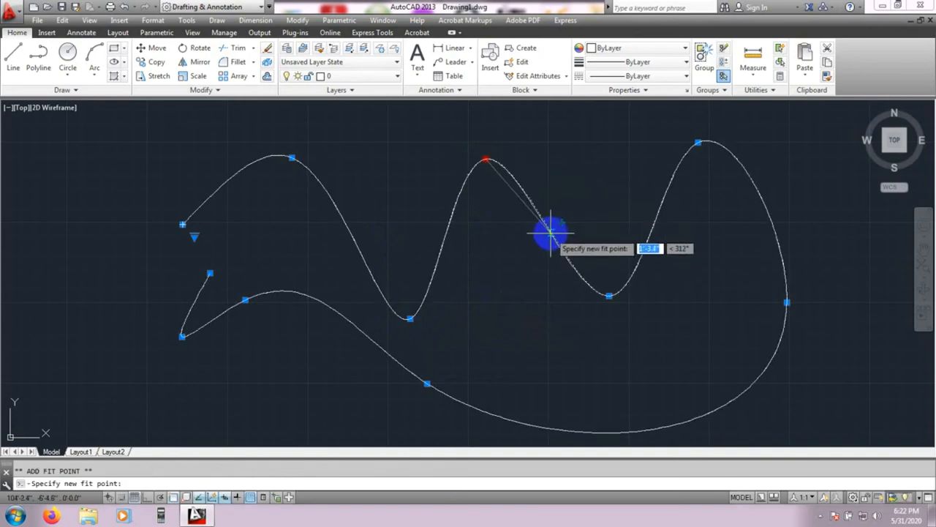
pyautogui.click(550, 232)
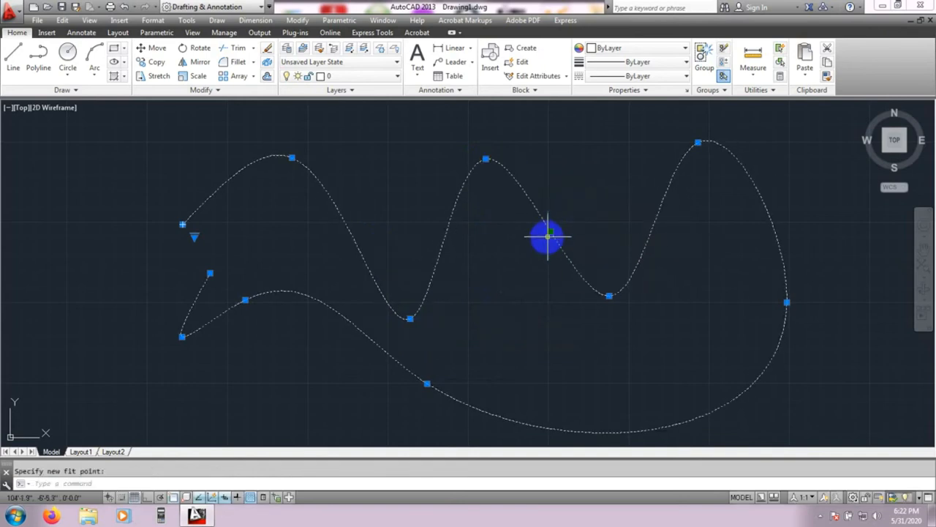
pyautogui.click(550, 232)
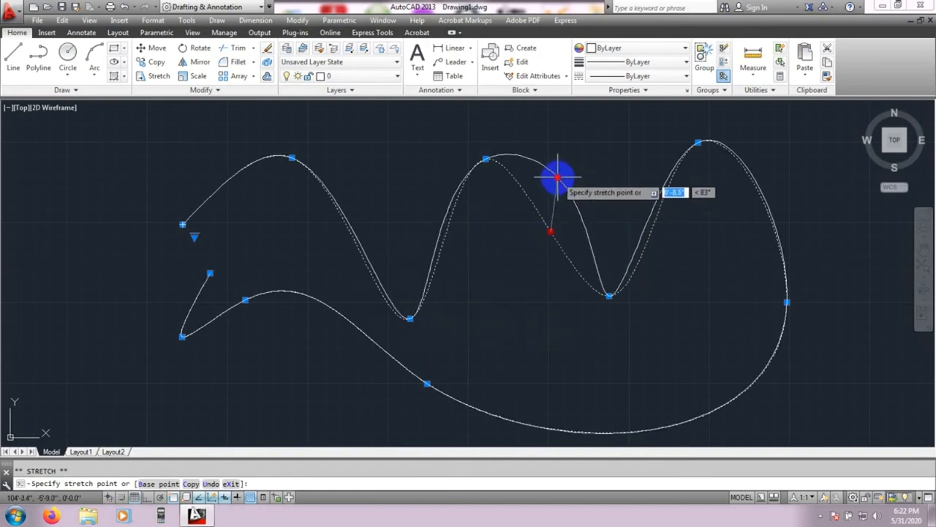
pyautogui.click(569, 192)
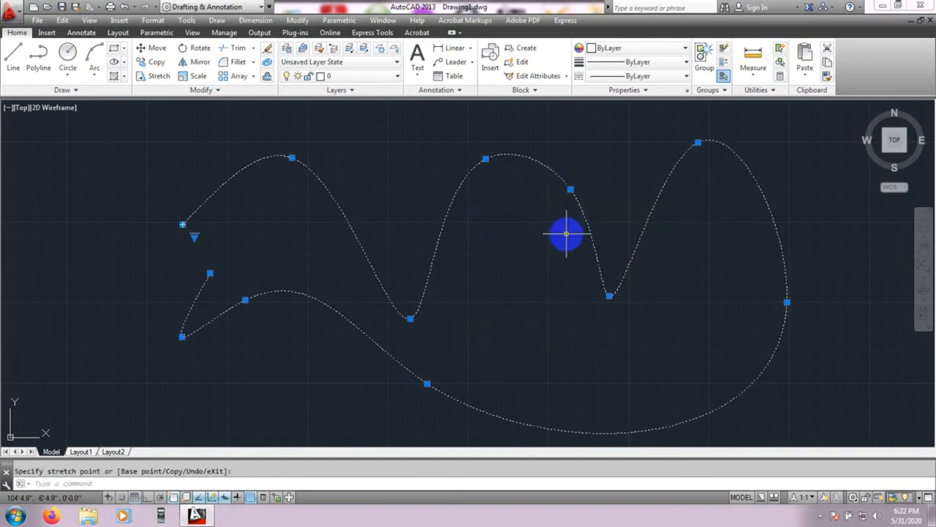
# Add another fit point between the raised fit point and the second valley, and stretch it to the left
pyautogui.moveTo(570, 189)
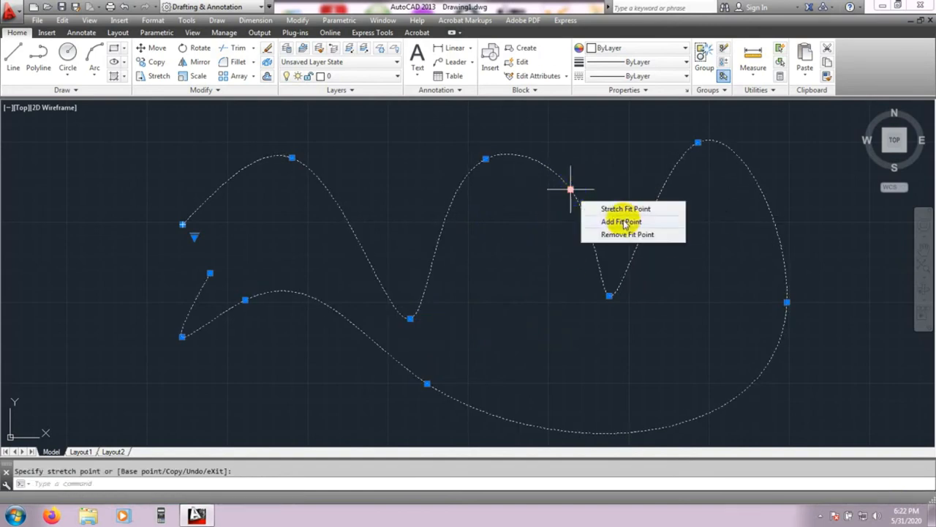
pyautogui.click(624, 222)
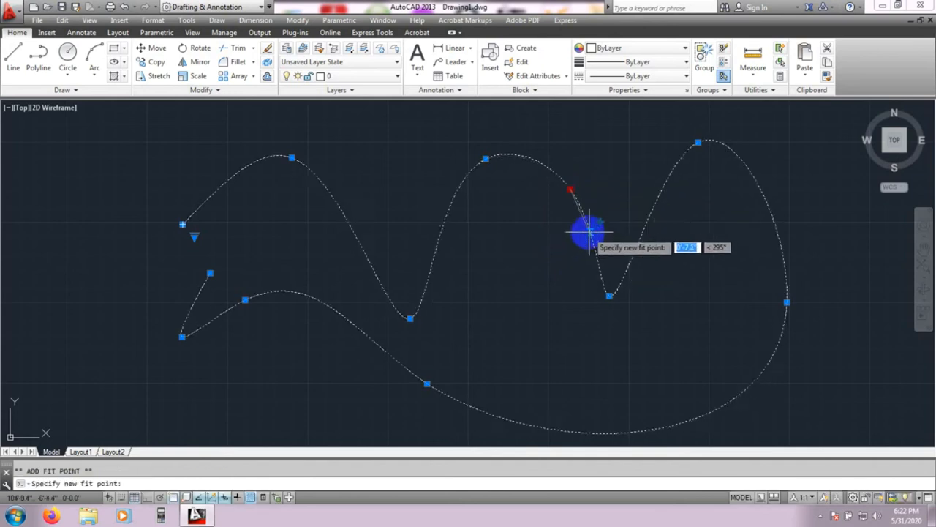
pyautogui.click(593, 239)
pyautogui.click(593, 239)
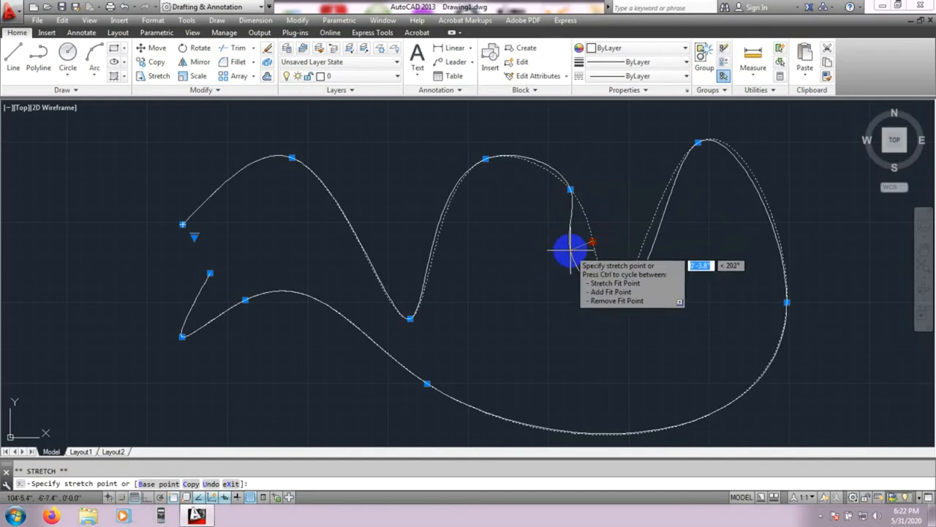
pyautogui.click(570, 250)
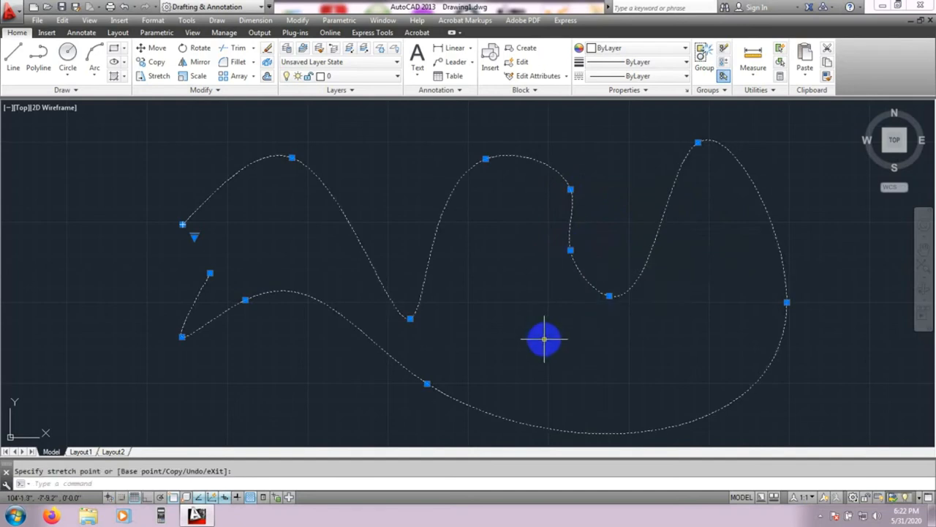
# Remove four fit points from the spline: the newest one, the second valley, the first valley and the lower-left tip
pyautogui.moveTo(571, 253)
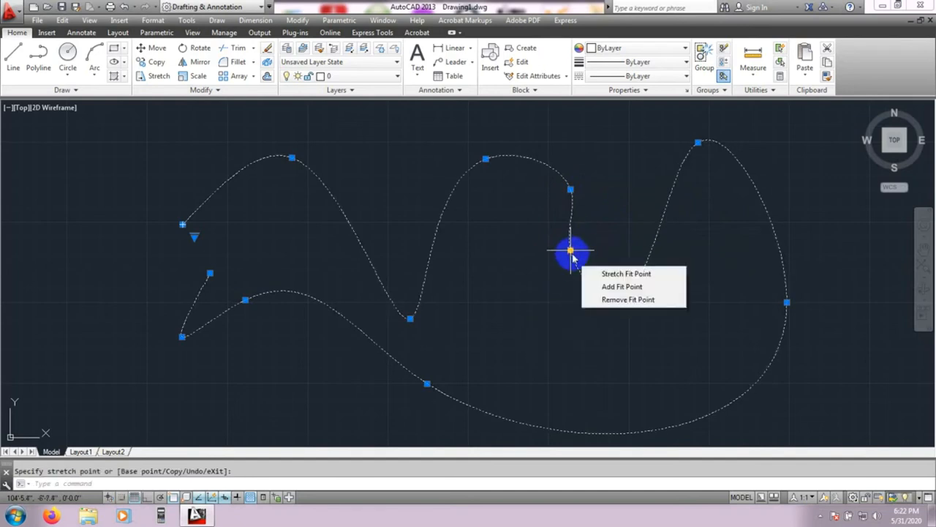
pyautogui.click(615, 300)
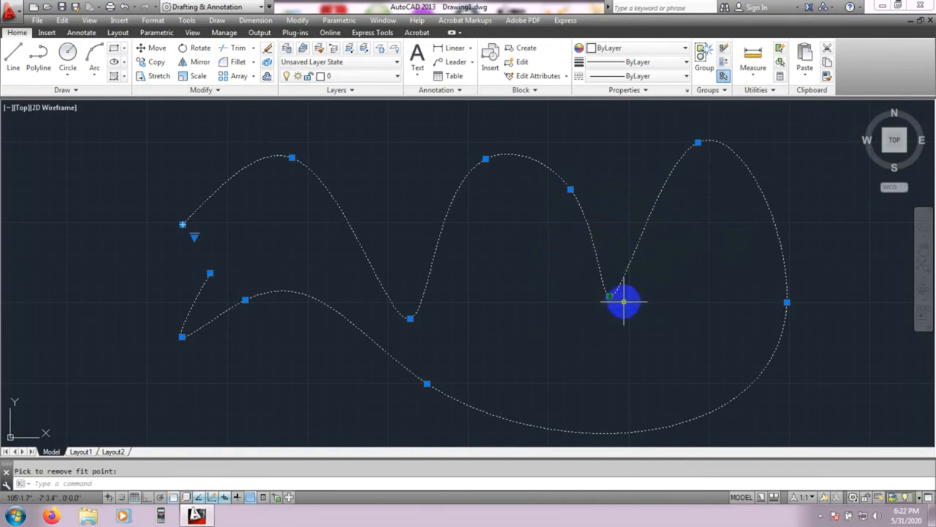
pyautogui.moveTo(610, 296)
pyautogui.click(662, 339)
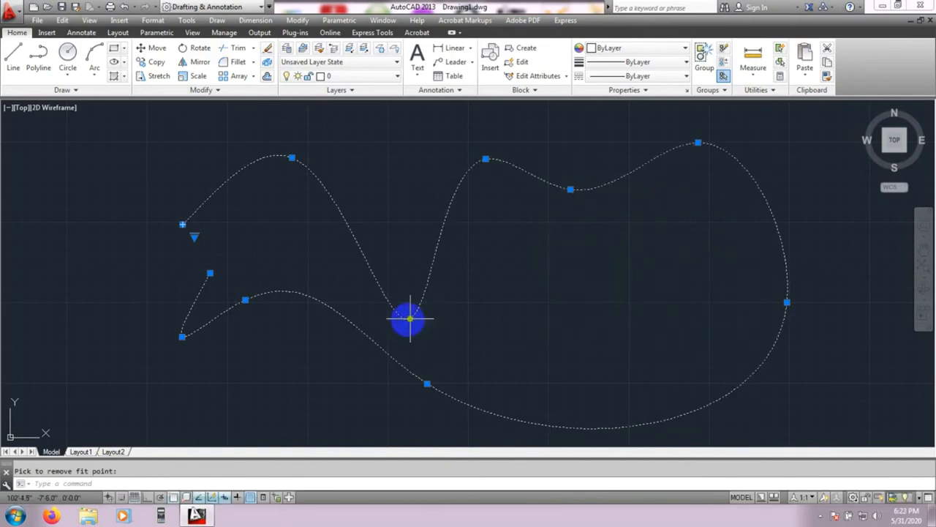
pyautogui.moveTo(410, 319)
pyautogui.click(459, 365)
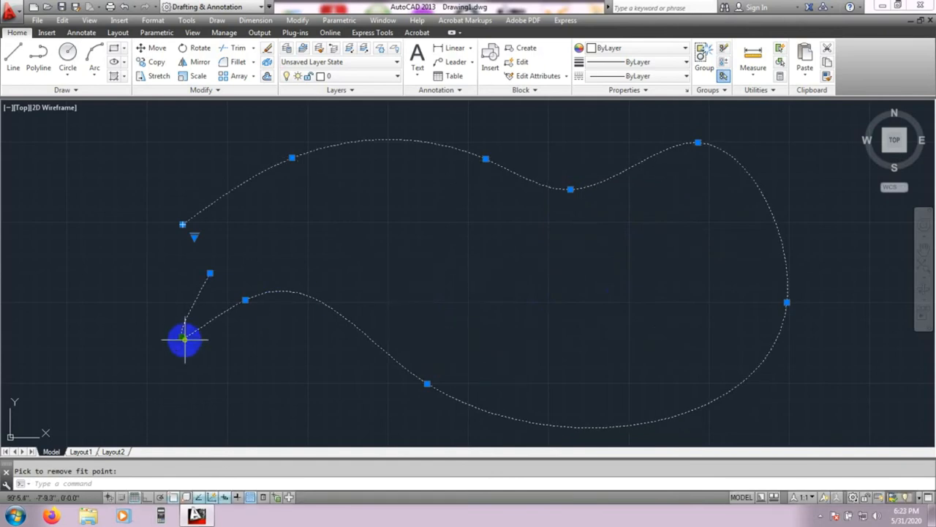
pyautogui.moveTo(182, 337)
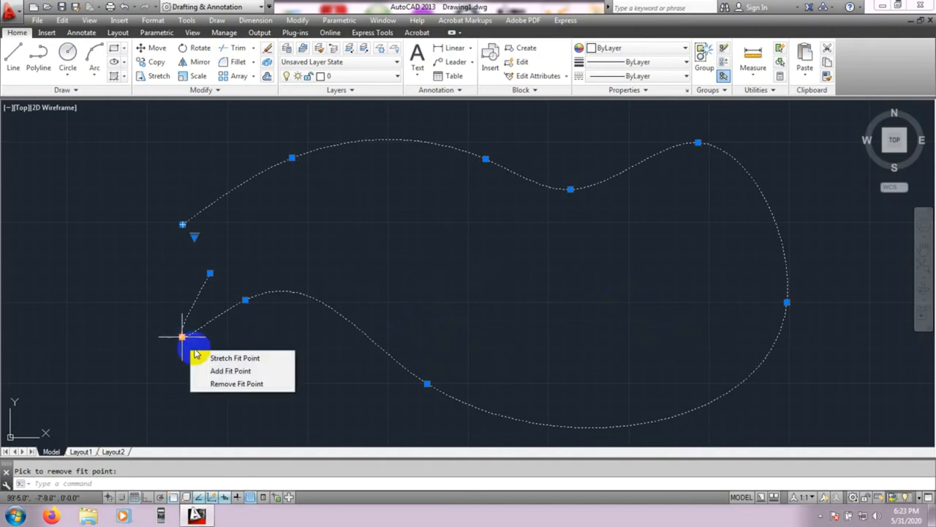
pyautogui.click(219, 382)
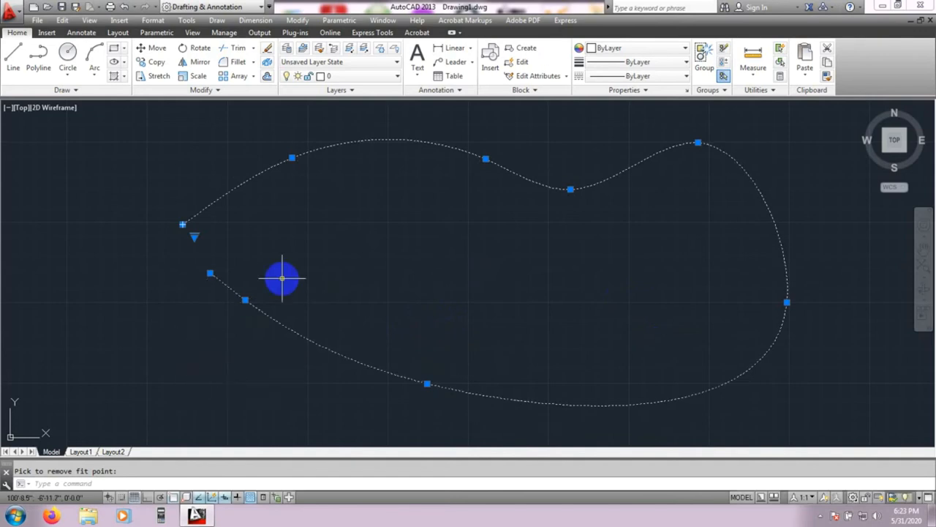
pyautogui.moveTo(368, 252); pyautogui.dragTo(358, 253, button='middle')
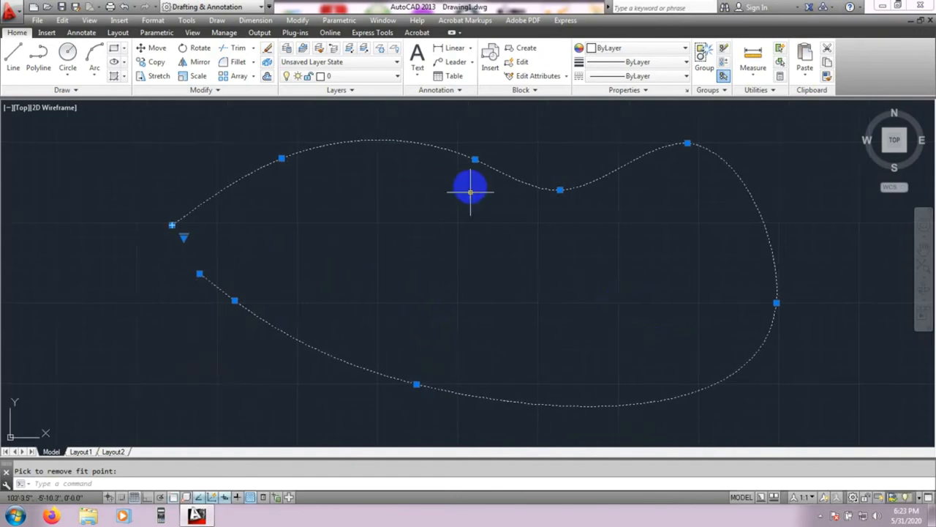
pyautogui.scroll(-3, 530, 235)
pyautogui.moveTo(533, 251)
pyautogui.mouseDown(button='middle')
pyautogui.moveTo(229, 285)
pyautogui.moveTo(215, 254)
pyautogui.moveTo(188, 232)
pyautogui.mouseUp(button='middle')
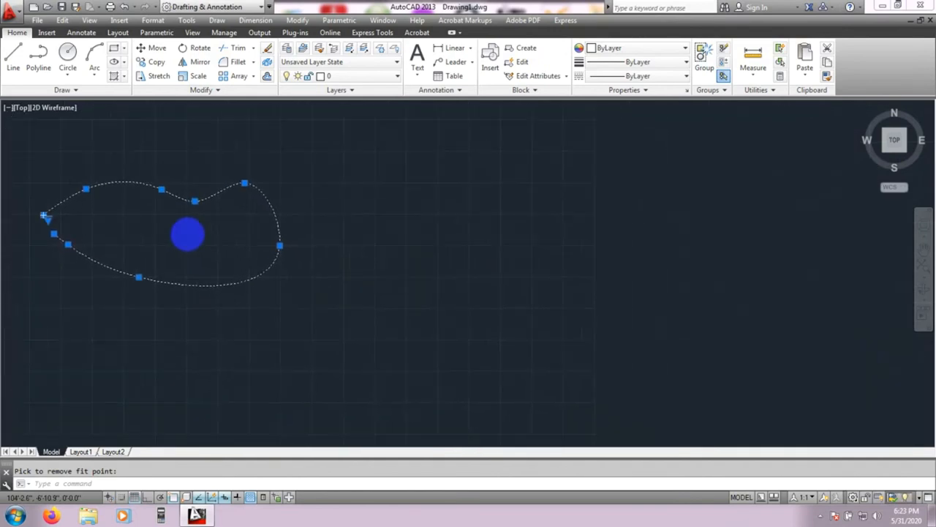
# Start a Control Vertices spline in the empty area beside the closed spline and place eight zigzagging vertices toward the right
pyautogui.click(217, 21)
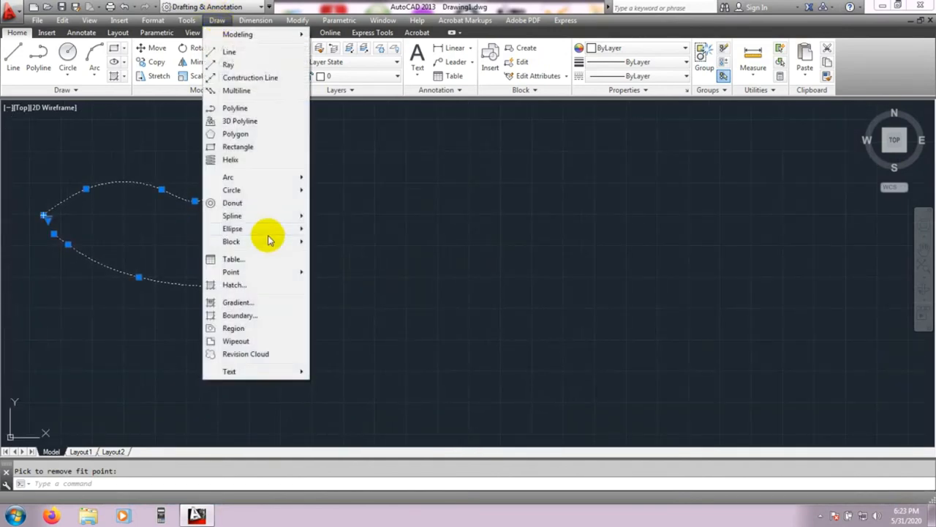
pyautogui.moveTo(271, 215)
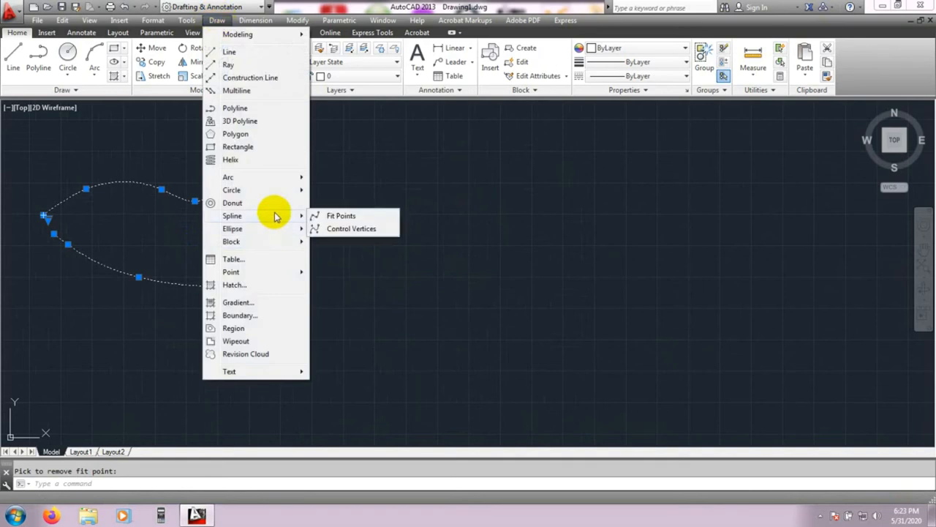
pyautogui.click(346, 229)
pyautogui.moveTo(380, 227); pyautogui.dragTo(281, 227, button='middle')
pyautogui.click(285, 210)
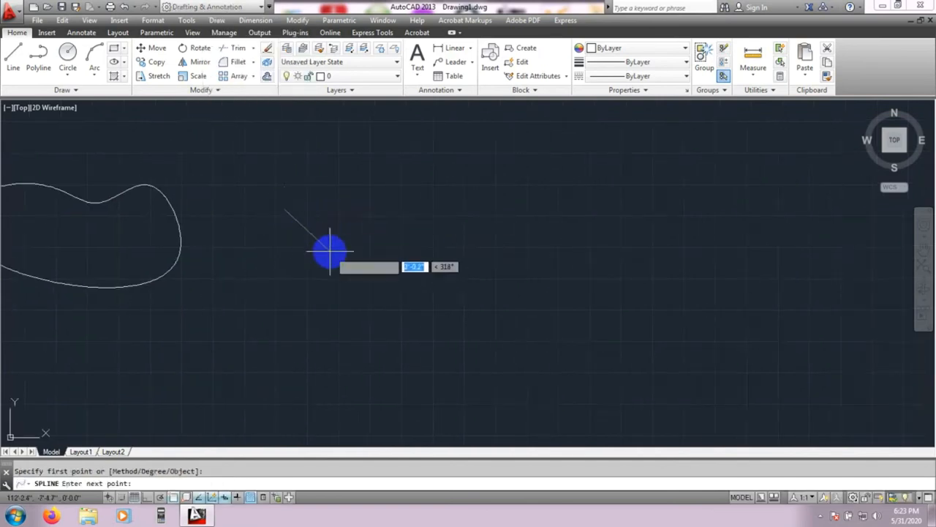
pyautogui.click(433, 201)
pyautogui.click(468, 317)
pyautogui.click(550, 210)
pyautogui.click(656, 337)
pyautogui.moveTo(687, 178); pyautogui.dragTo(392, 183, button='middle')
pyautogui.click(377, 181)
pyautogui.click(520, 286)
pyautogui.click(571, 156)
# Continue the spline back to the left along the lower side with seven zigzagging vertices, ending it open below its start point
pyautogui.click(644, 365)
pyautogui.click(469, 393)
pyautogui.click(439, 322)
pyautogui.click(307, 411)
pyautogui.click(256, 346)
pyautogui.click(73, 402)
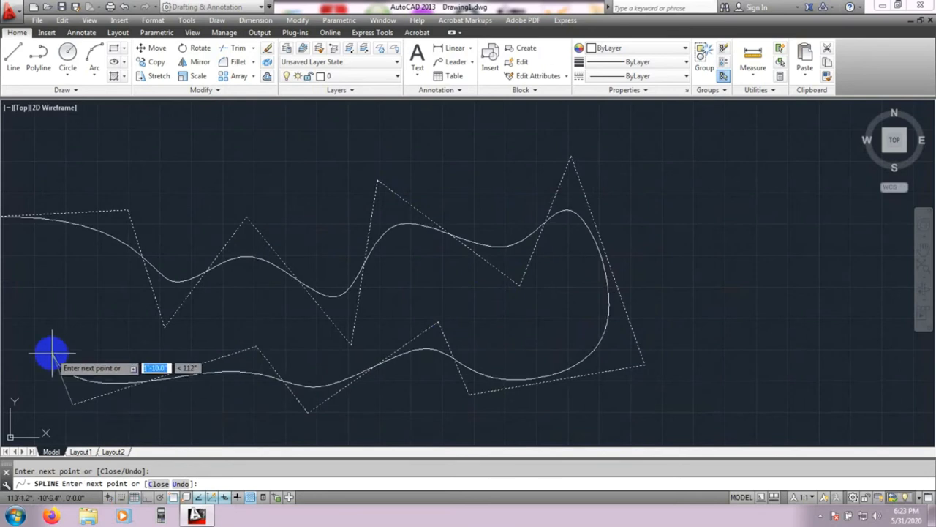
pyautogui.moveTo(20, 302); pyautogui.dragTo(132, 296, button='middle')
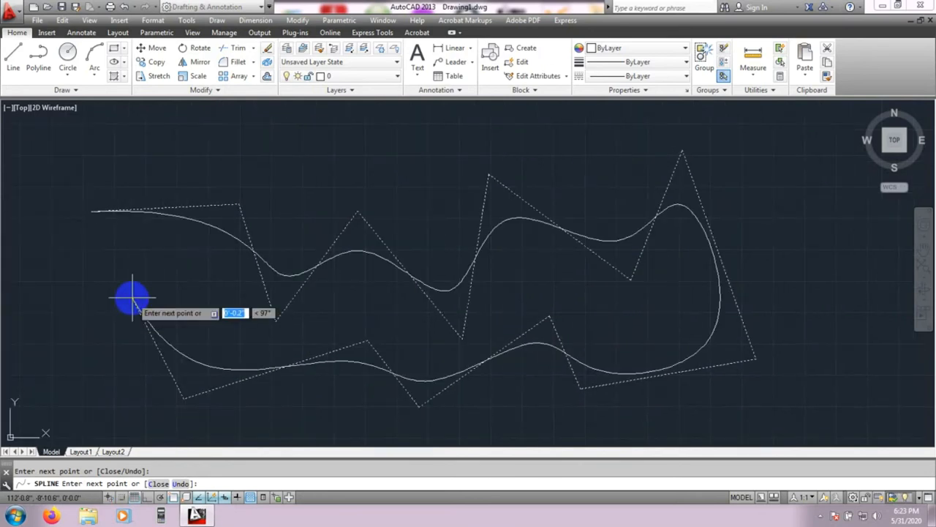
pyautogui.click(132, 297)
pyautogui.press('Return')
# Select the new spline and stretch its third control vertex, below the first valley, slightly upward and to the right
pyautogui.click(293, 277)
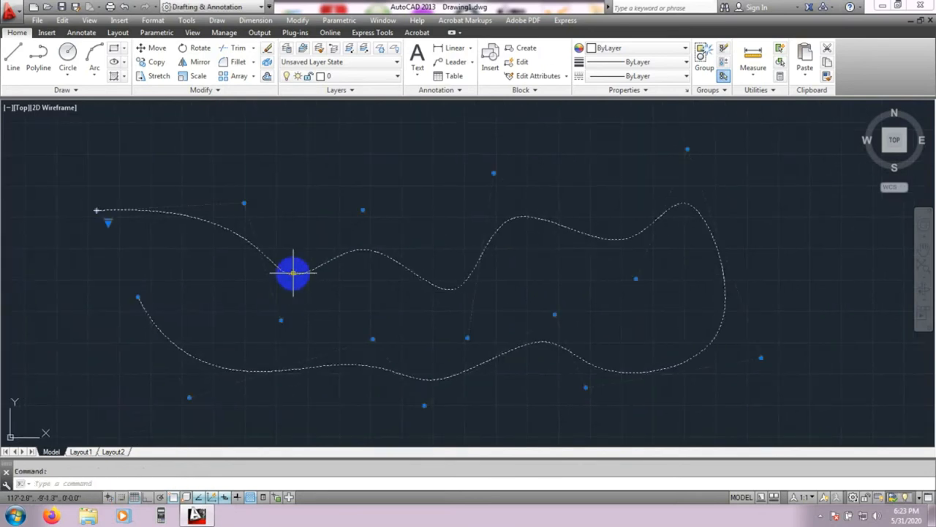
pyautogui.click(280, 319)
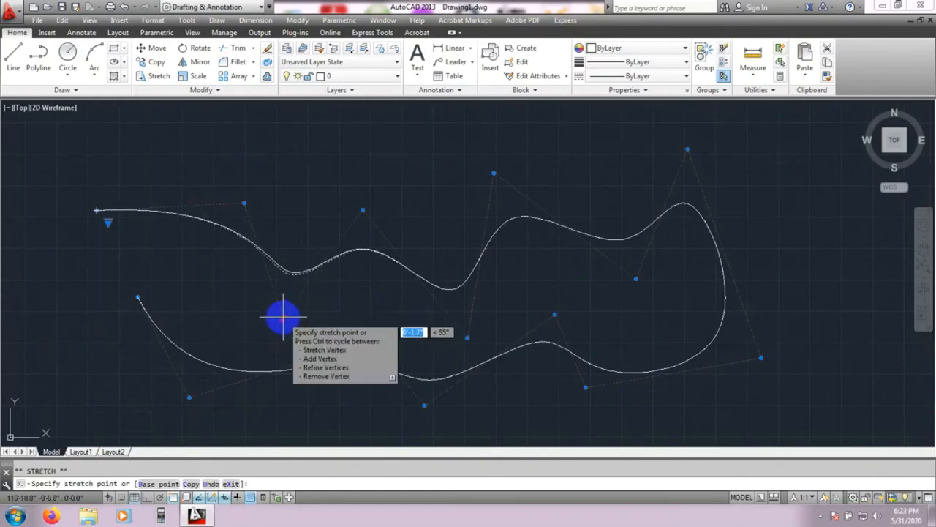
pyautogui.click(284, 314)
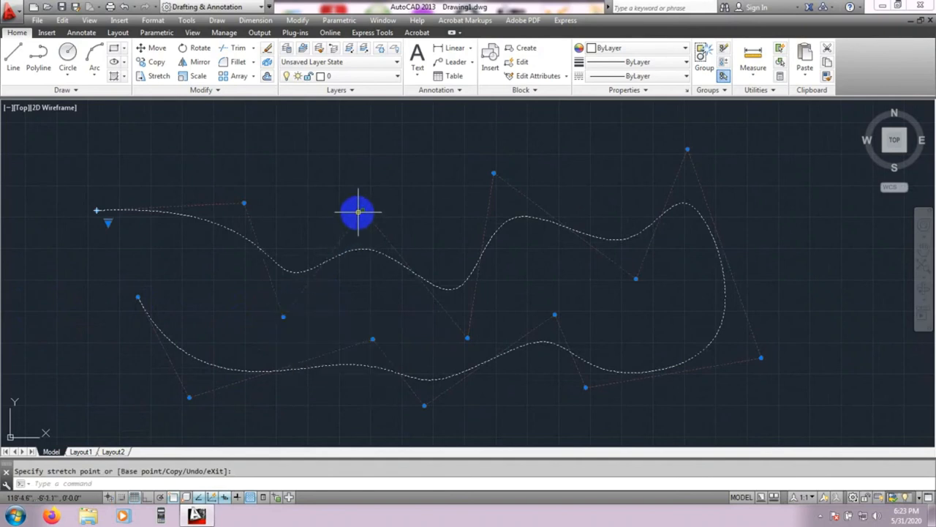
# Add two control vertices to the right of the spline's fourth vertex using Add Vertex, and stretch the second added one slightly upward
pyautogui.moveTo(362, 210)
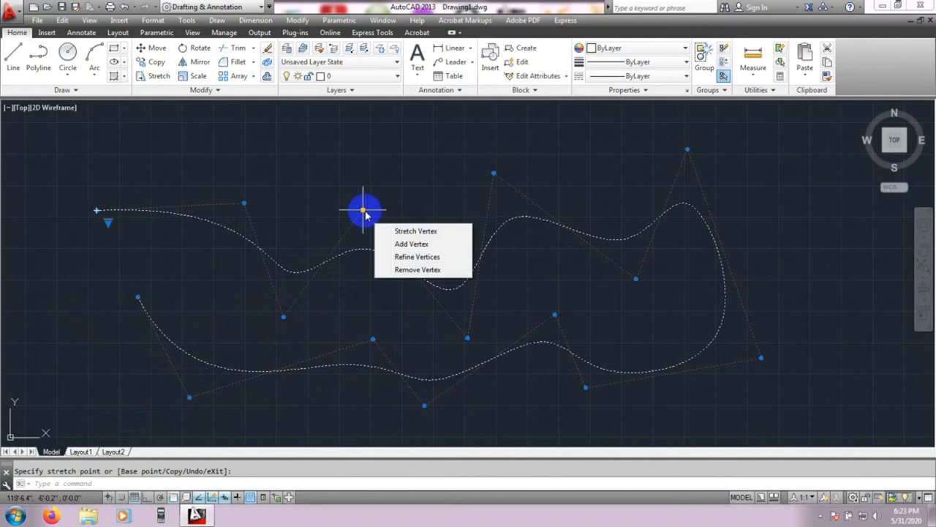
pyautogui.click(419, 245)
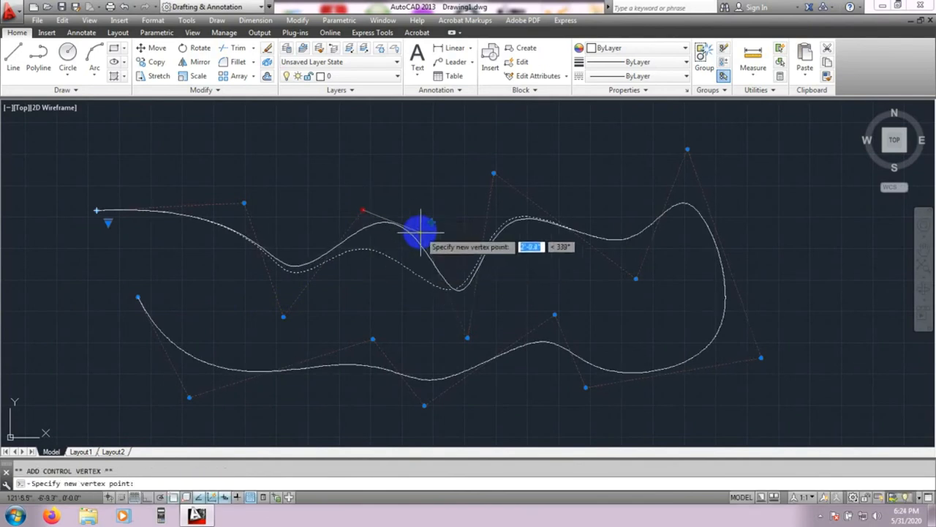
pyautogui.click(429, 237)
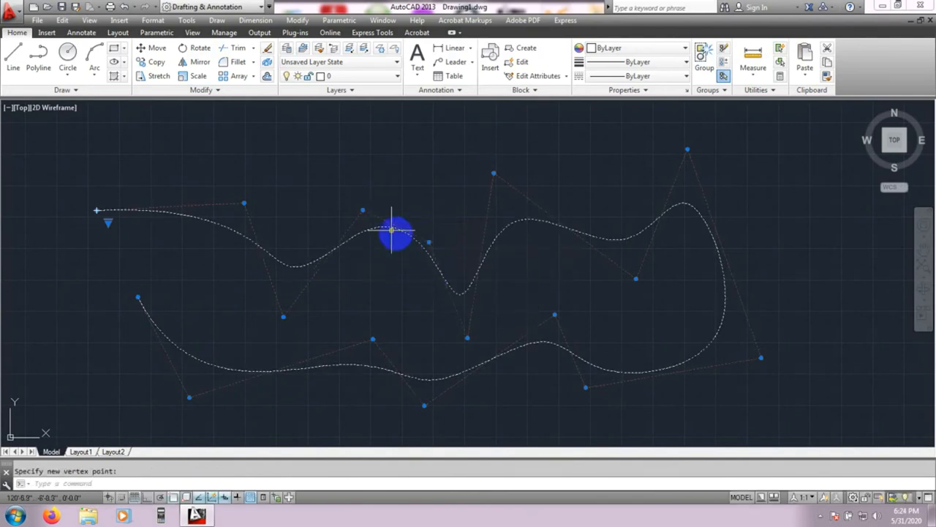
pyautogui.click(412, 245)
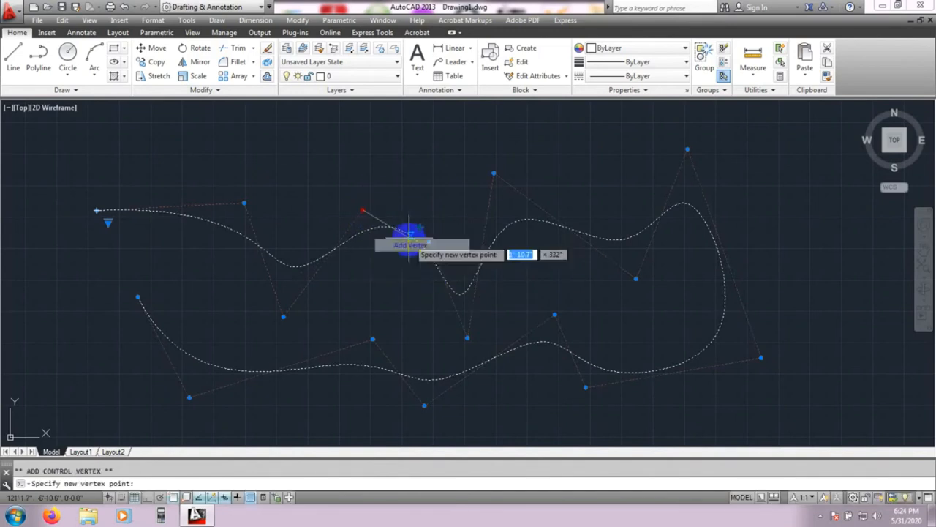
pyautogui.click(404, 220)
pyautogui.click(404, 220)
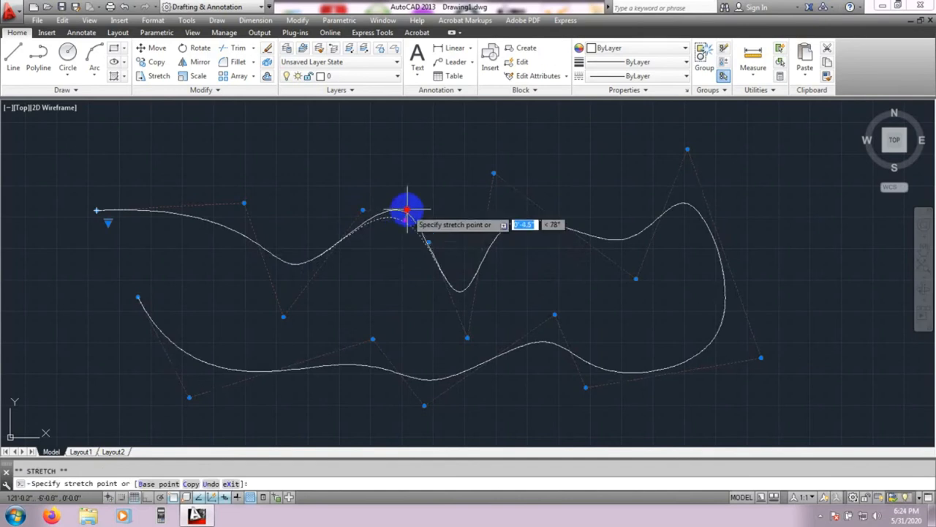
pyautogui.click(407, 212)
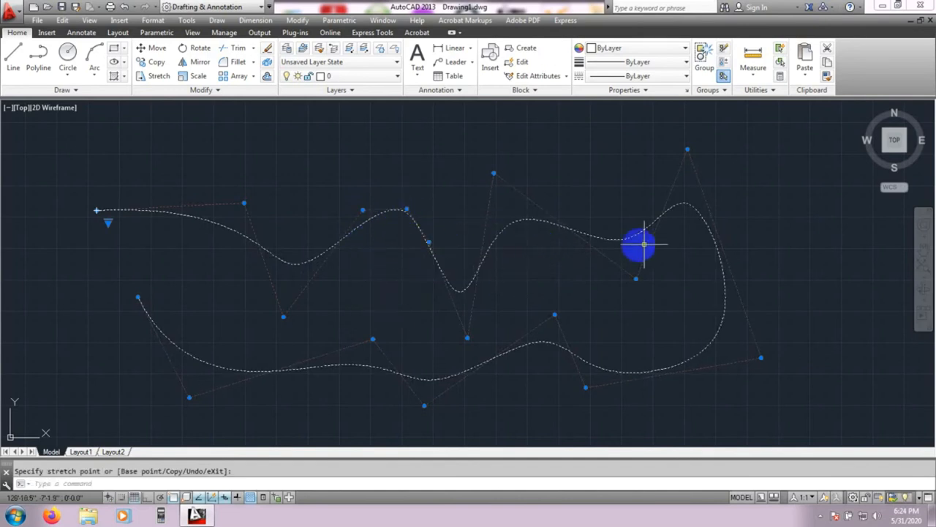
# Deselect the spline and draw seven construction lines with XLINE radiating from one point in the empty area right of it
pyautogui.scroll(-2, 607, 286)
pyautogui.moveTo(522, 264); pyautogui.dragTo(496, 268, button='middle')
pyautogui.moveTo(498, 266); pyautogui.dragTo(418, 264, button='middle')
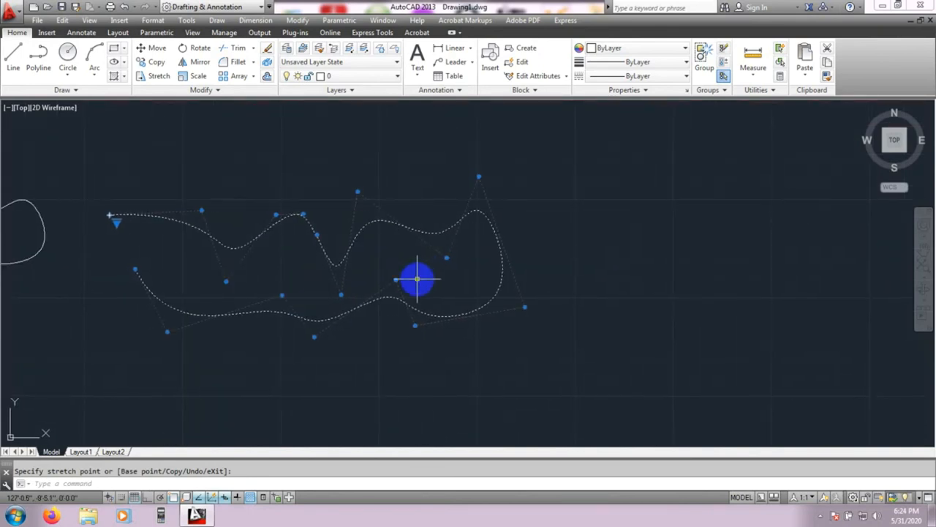
pyautogui.moveTo(572, 263); pyautogui.dragTo(554, 264, button='middle')
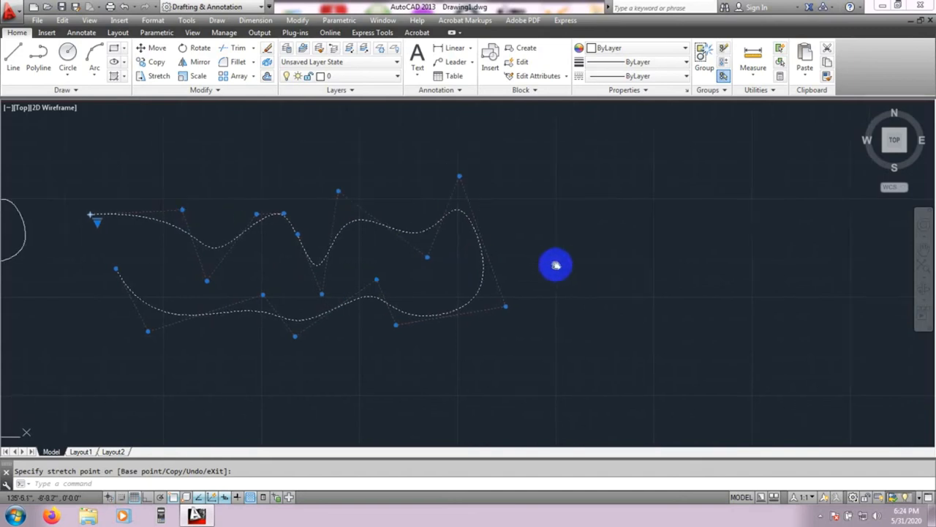
pyautogui.moveTo(528, 300); pyautogui.dragTo(468, 296, button='middle')
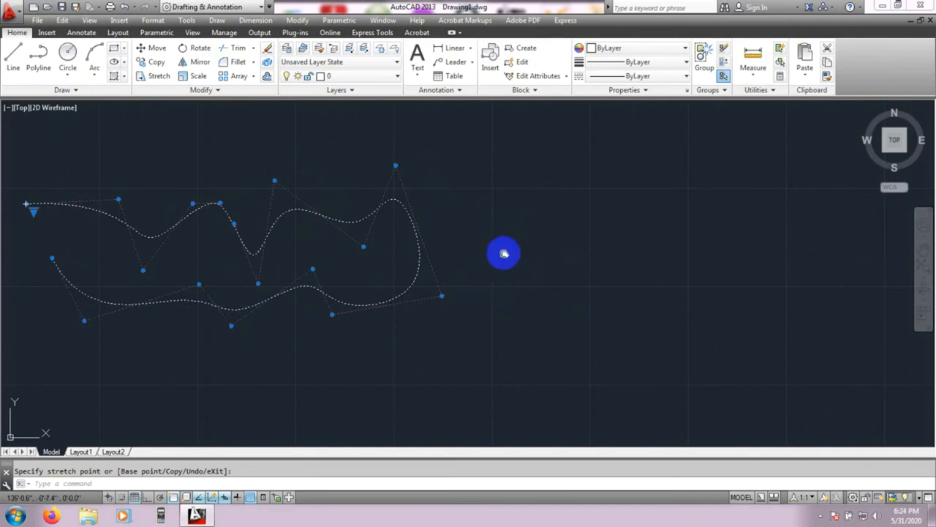
pyautogui.moveTo(502, 253); pyautogui.dragTo(462, 257, button='middle')
pyautogui.press('Escape')
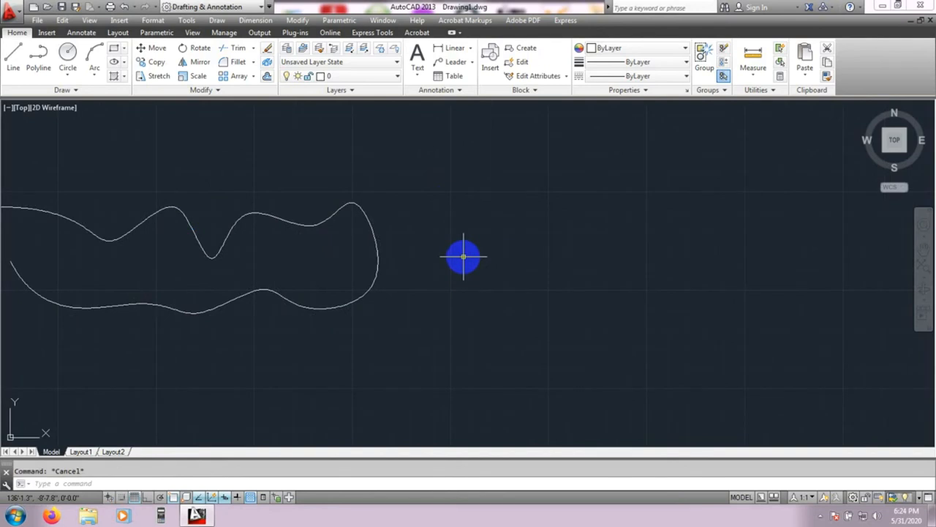
pyautogui.write('xl')
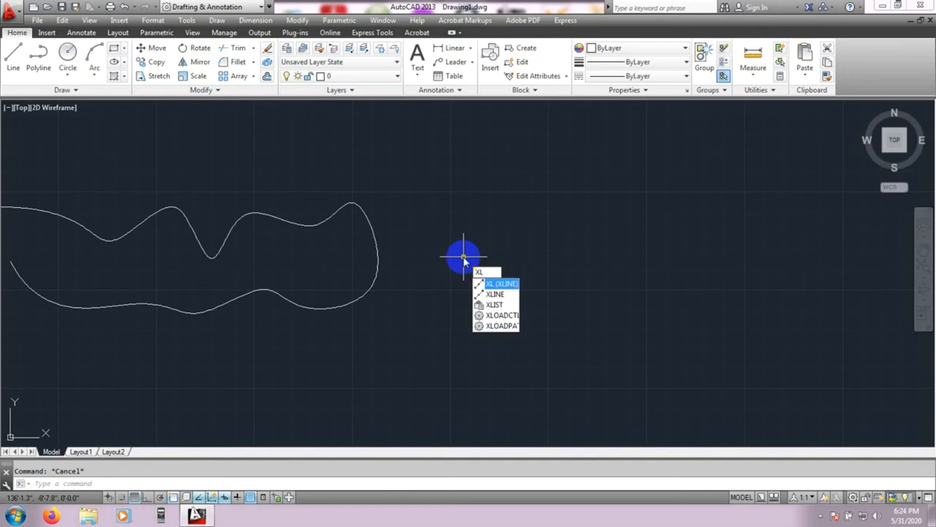
pyautogui.press('Return')
pyautogui.moveTo(464, 257); pyautogui.dragTo(89, 242, button='middle')
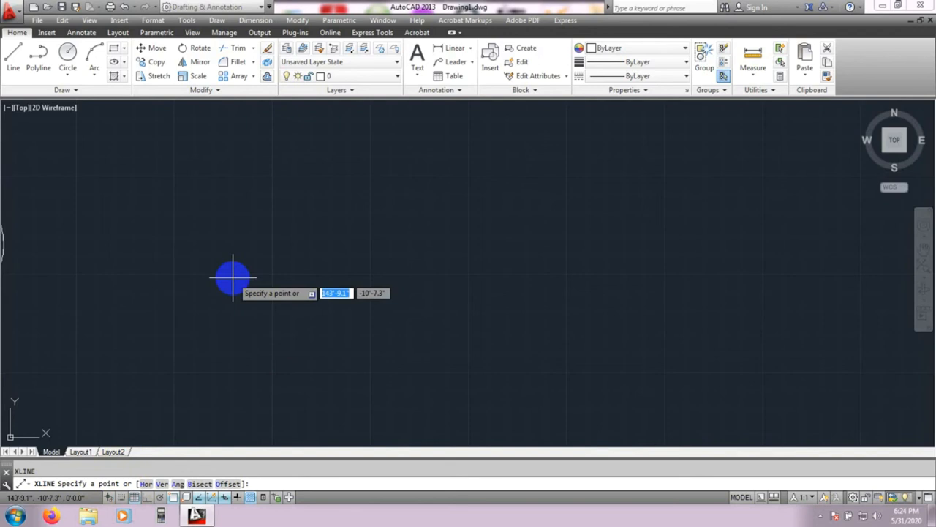
pyautogui.click(173, 273)
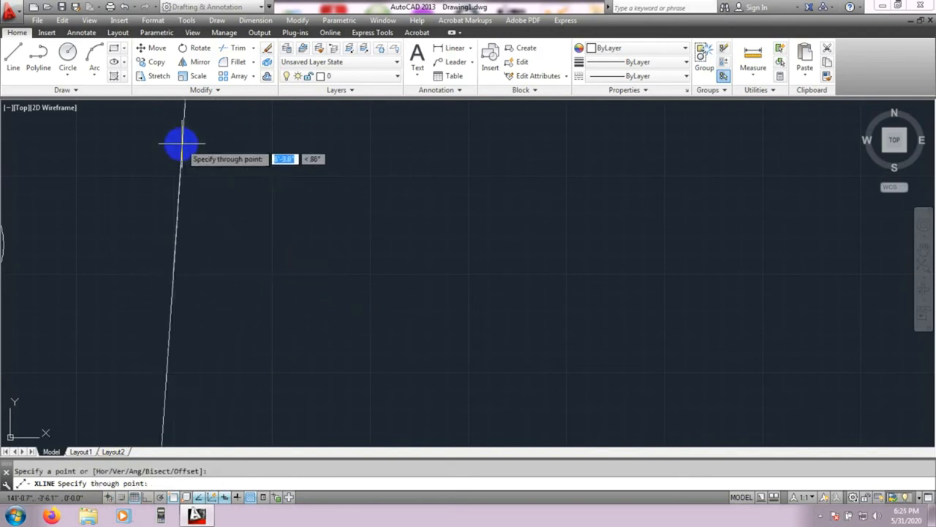
pyautogui.click(240, 170)
pyautogui.click(182, 145)
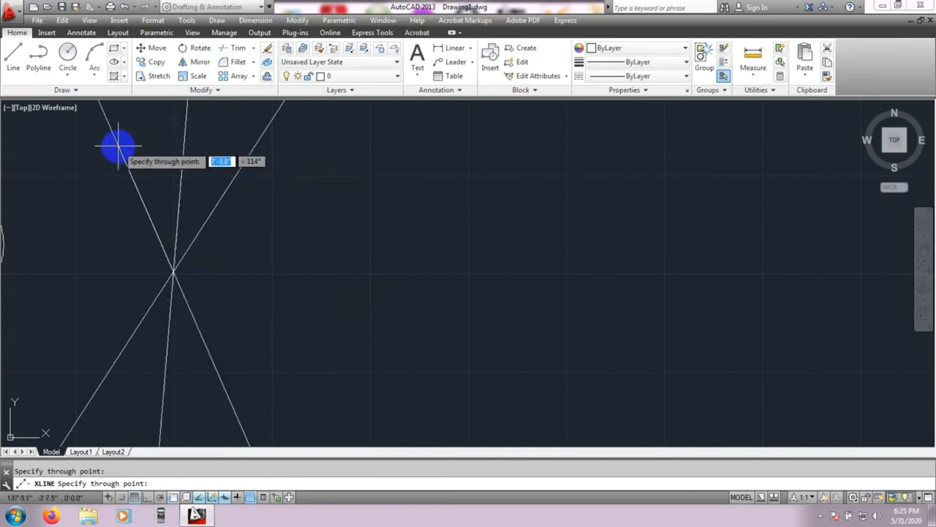
pyautogui.click(115, 146)
pyautogui.click(53, 179)
pyautogui.click(5, 251)
pyautogui.click(13, 314)
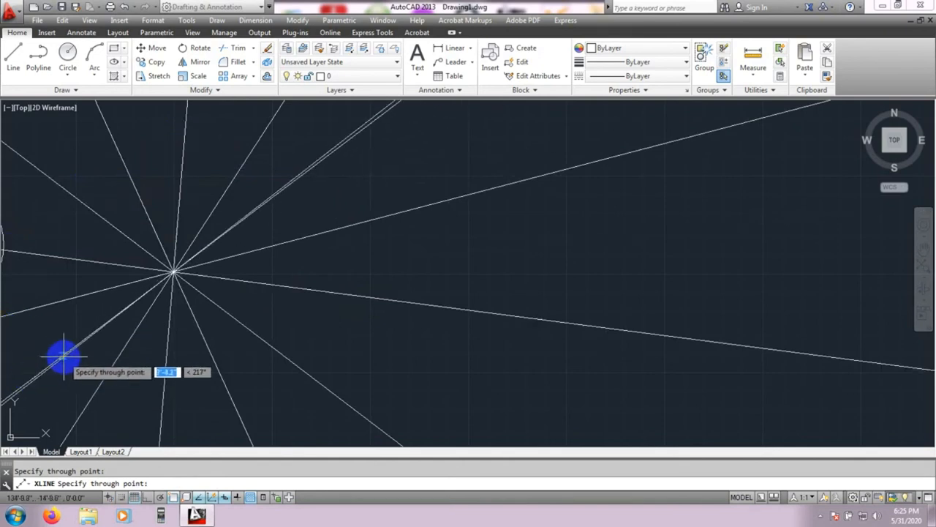
pyautogui.press('Return')
# Select all the radiating construction lines around their common point and erase them
pyautogui.scroll(-5, 251, 412)
pyautogui.moveTo(309, 348); pyautogui.dragTo(315, 281, button='middle')
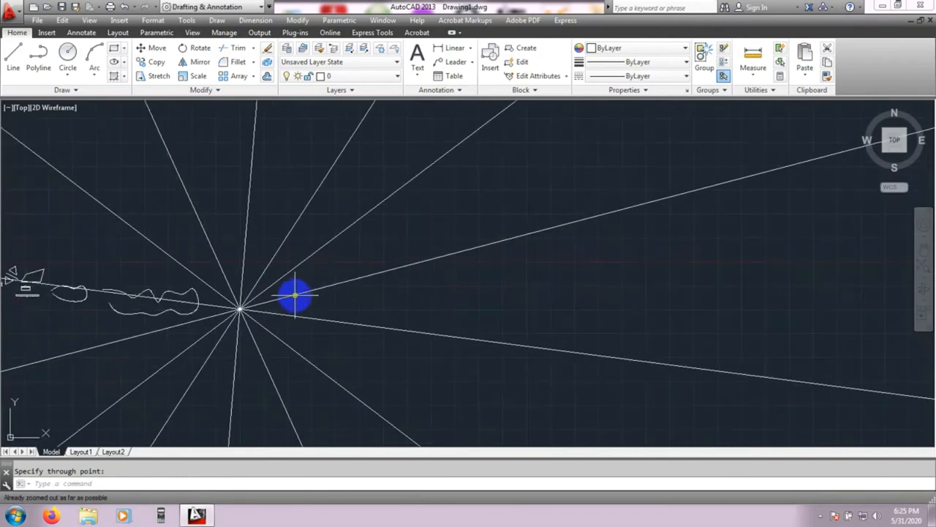
pyautogui.scroll(6, 249, 307)
pyautogui.moveTo(289, 322); pyautogui.dragTo(267, 321, button='middle')
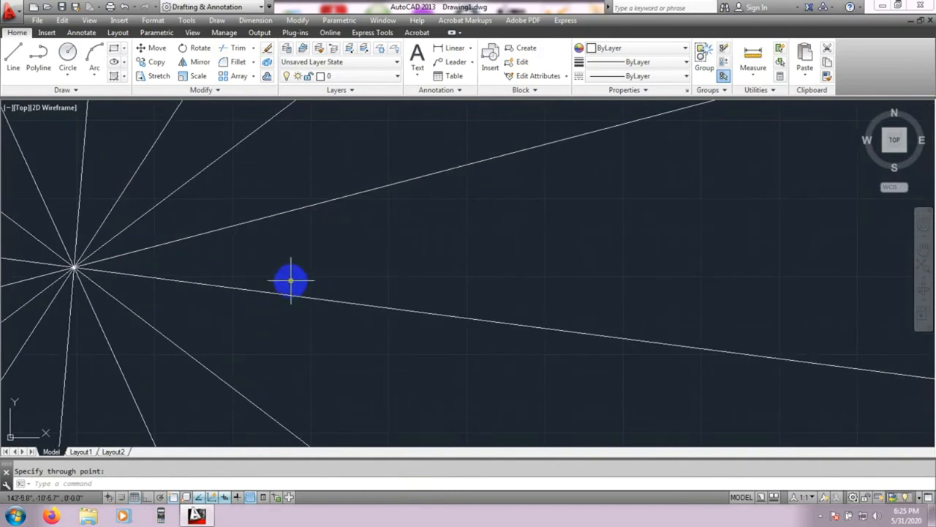
pyautogui.click(152, 190)
pyautogui.click(35, 325)
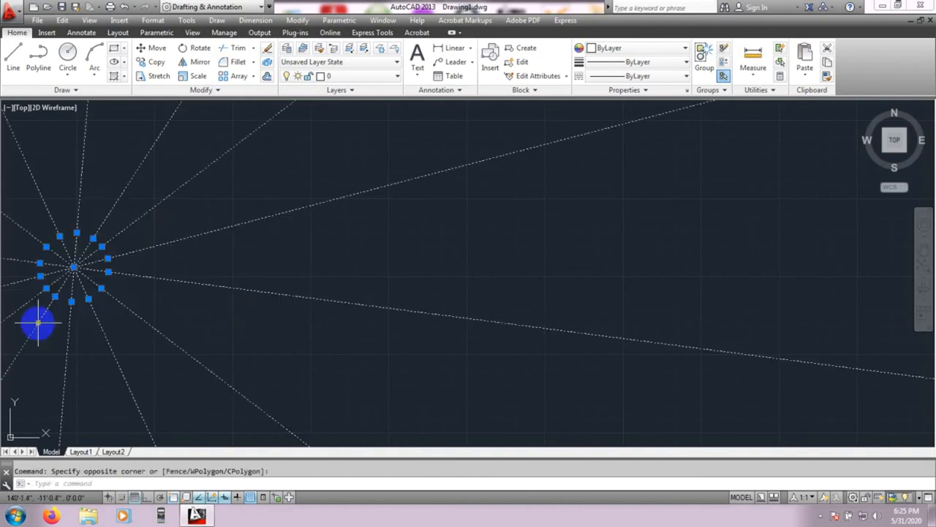
pyautogui.press('Delete')
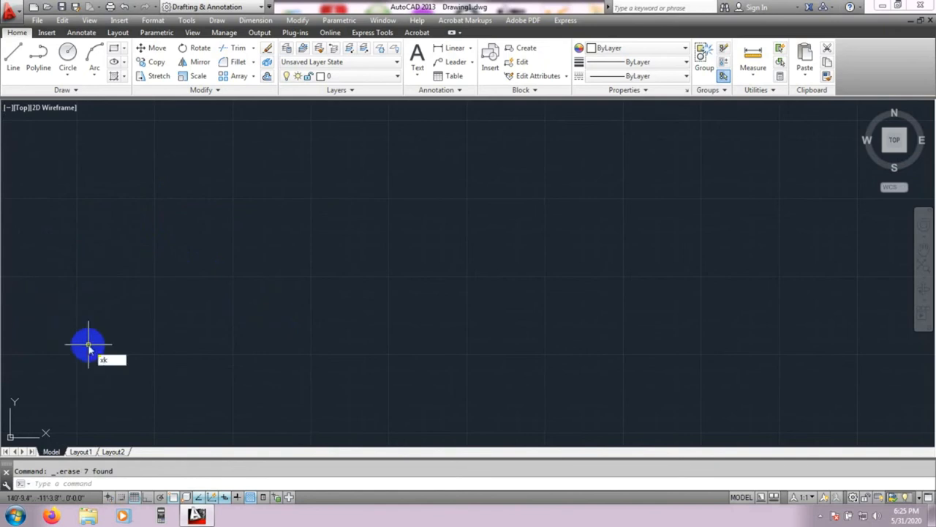
# With Ortho on, draw a vertical and a horizontal construction line through one point, and turn Ortho off again
pyautogui.write('l')
pyautogui.press('Return')
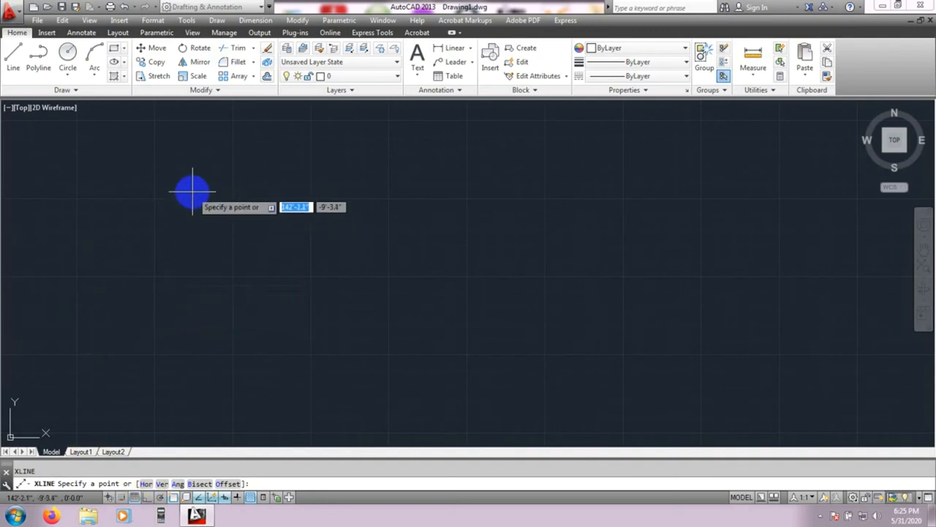
pyautogui.click(146, 497)
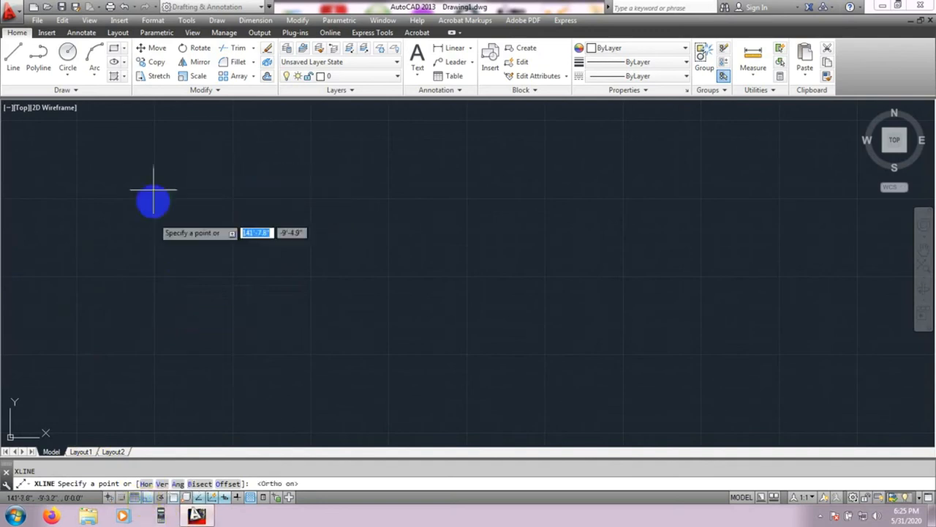
pyautogui.click(154, 277)
pyautogui.click(156, 191)
pyautogui.scroll(-2, 420, 284)
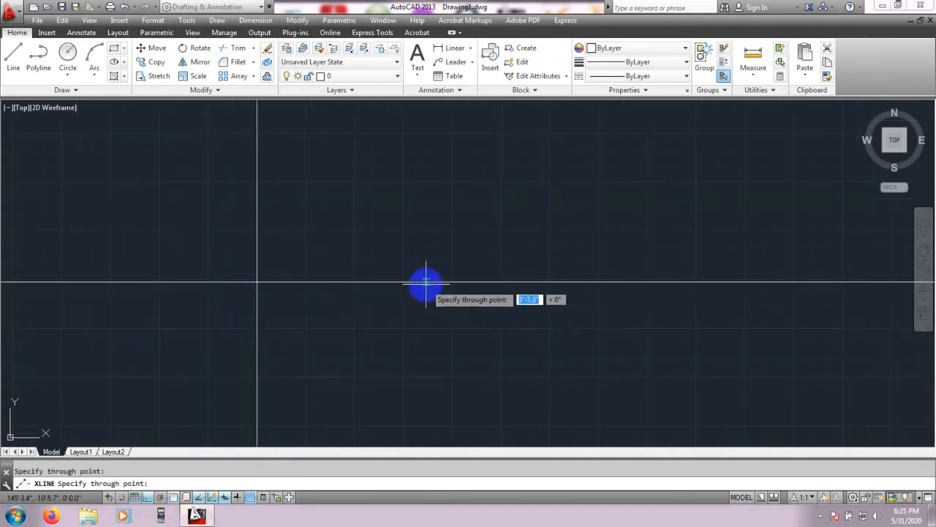
pyautogui.scroll(2, 453, 255)
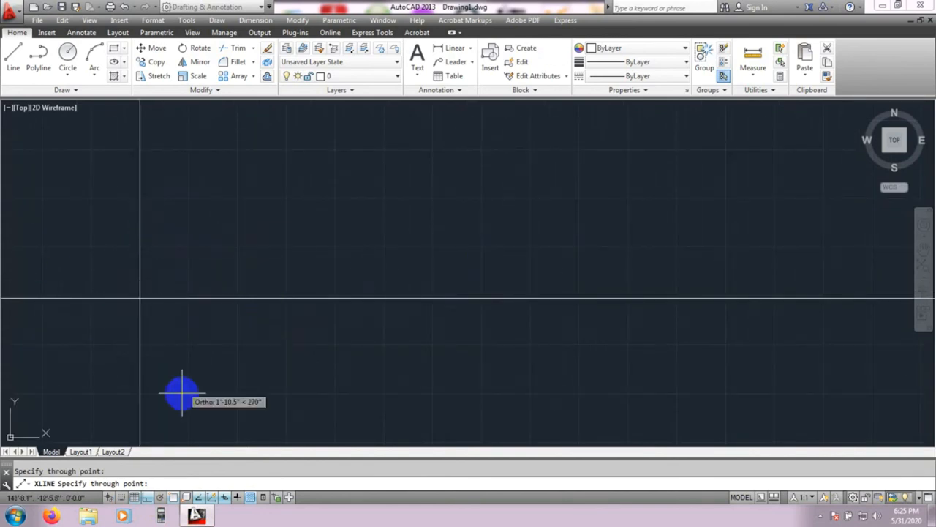
pyautogui.click(148, 497)
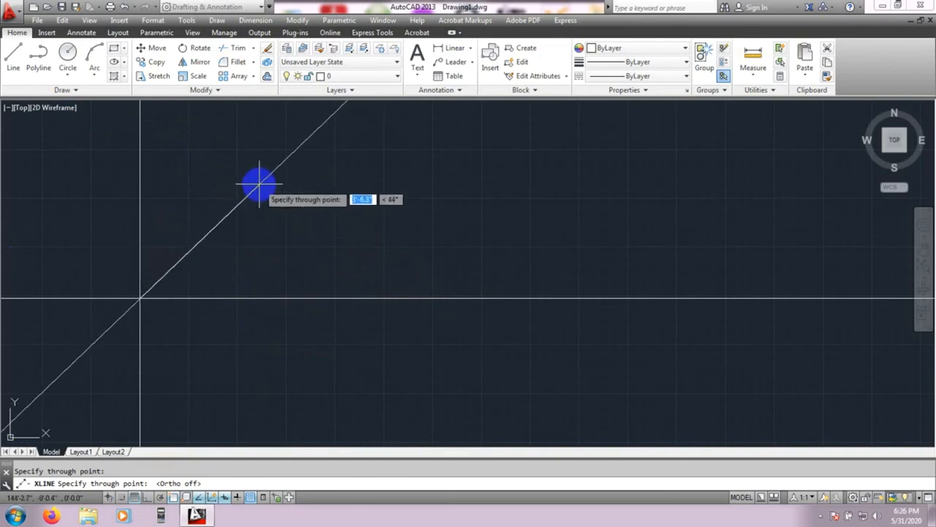
pyautogui.press('Escape')
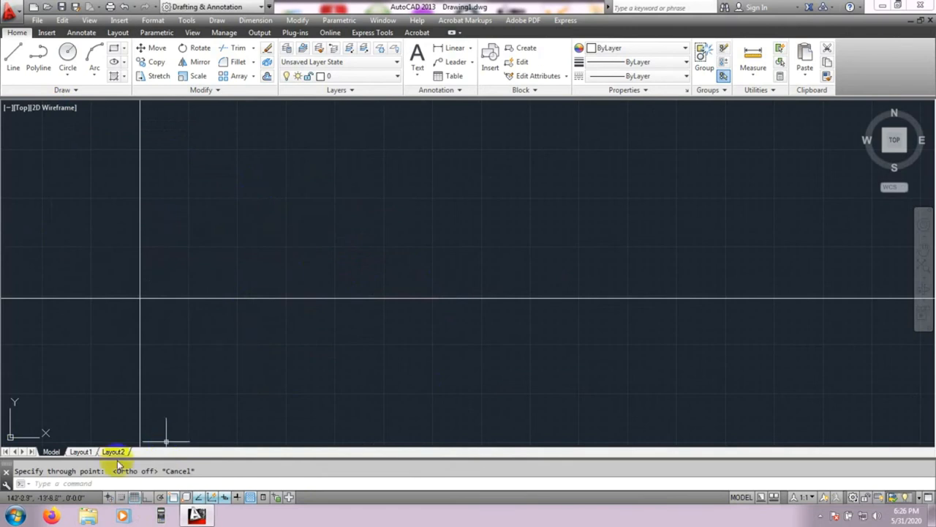
# Draw a series of horizontal construction lines above and below the existing horizontal one using the XLINE Hor option
pyautogui.write('xline')
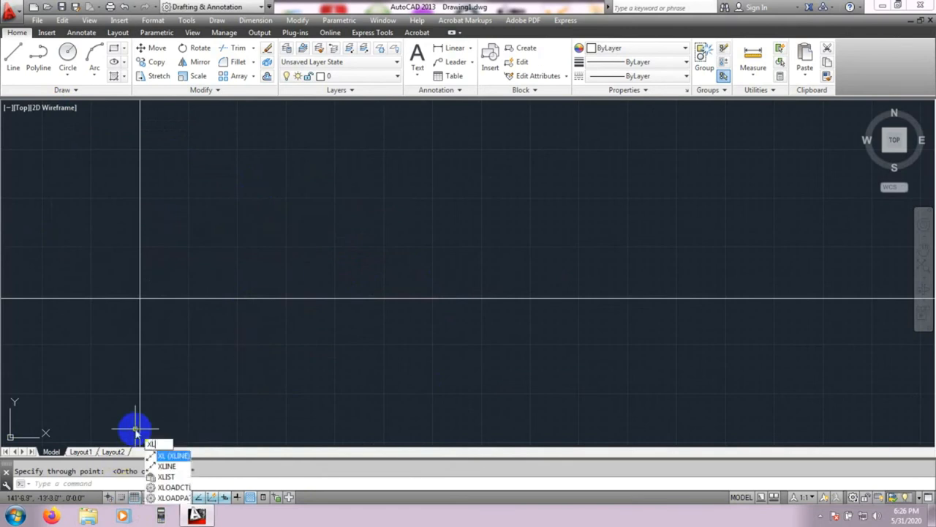
pyautogui.press('Return')
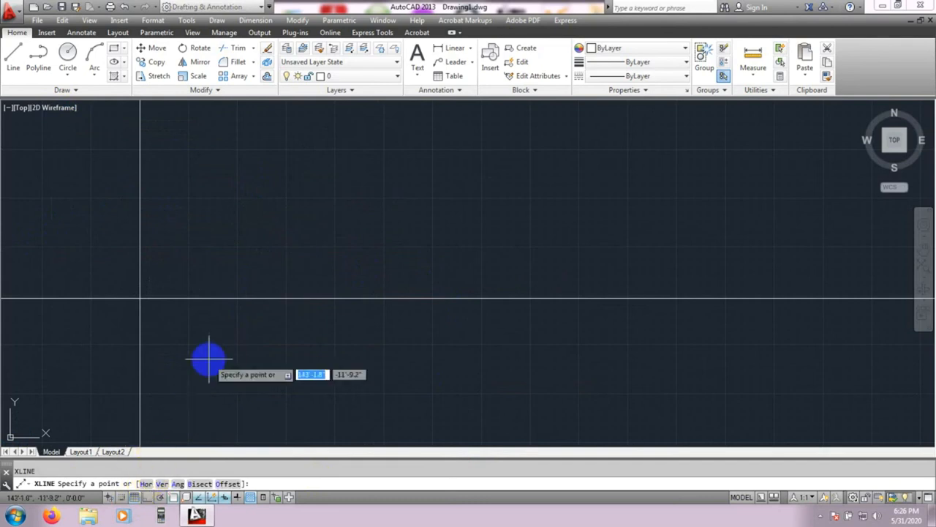
pyautogui.click(146, 483)
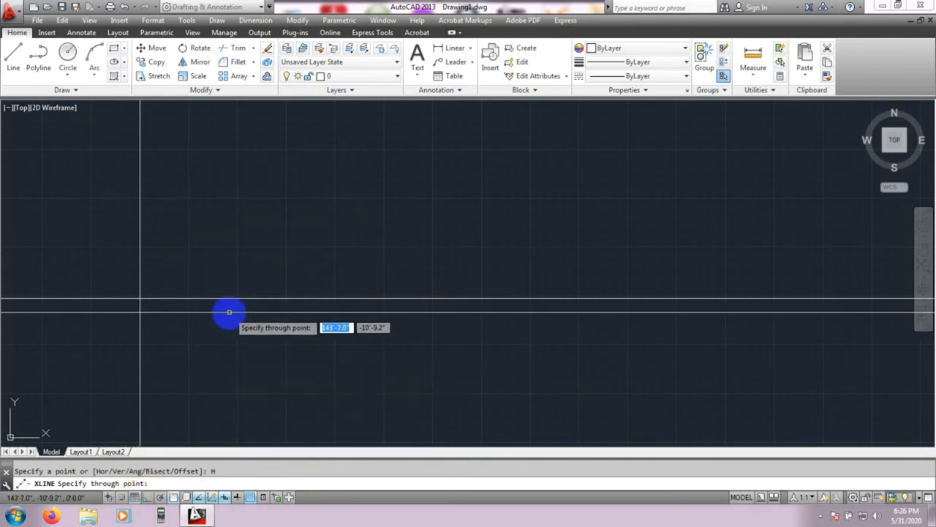
pyautogui.click(224, 263)
pyautogui.click(224, 184)
pyautogui.moveTo(224, 184); pyautogui.dragTo(217, 289, button='middle')
pyautogui.click(217, 222)
pyautogui.click(215, 188)
pyautogui.click(215, 256)
pyautogui.click(217, 337)
pyautogui.moveTo(217, 337); pyautogui.dragTo(215, 180, button='middle')
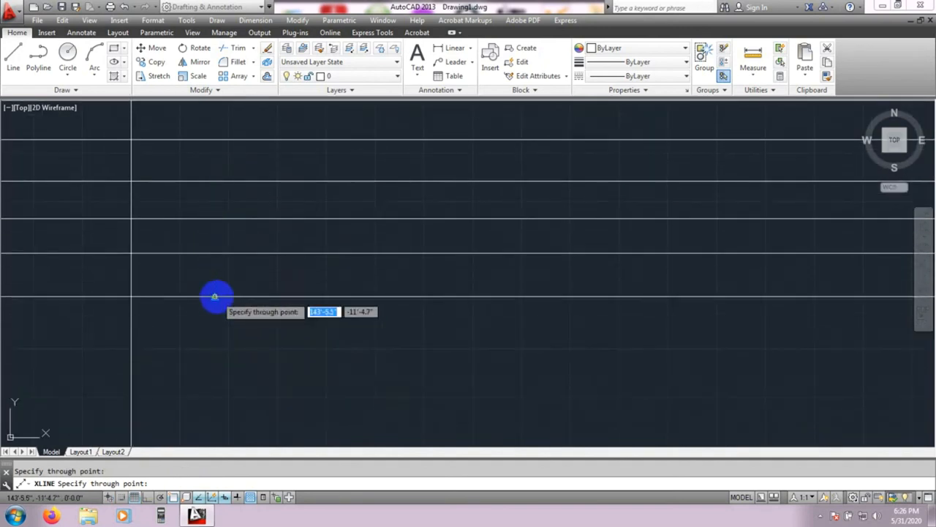
pyautogui.click(215, 296)
pyautogui.click(219, 340)
pyautogui.click(220, 390)
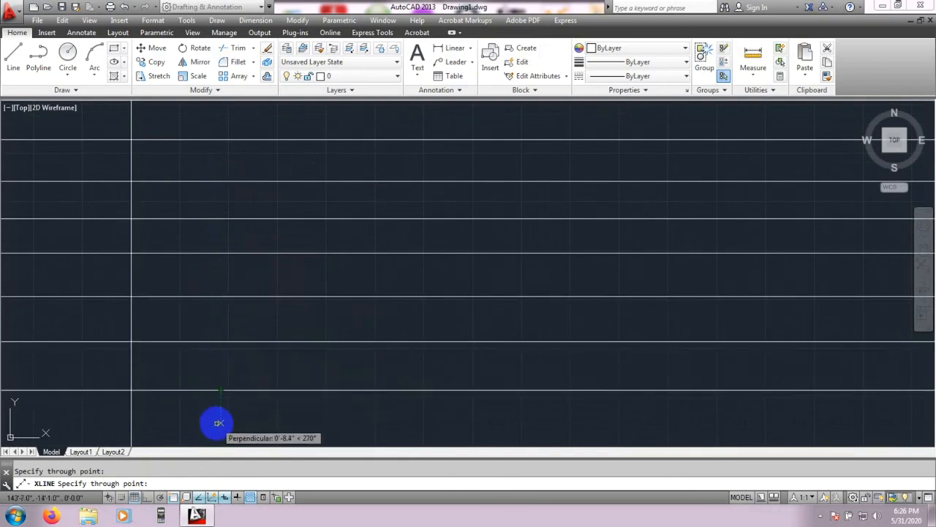
pyautogui.click(215, 429)
pyautogui.moveTo(226, 359); pyautogui.dragTo(221, 335, button='middle')
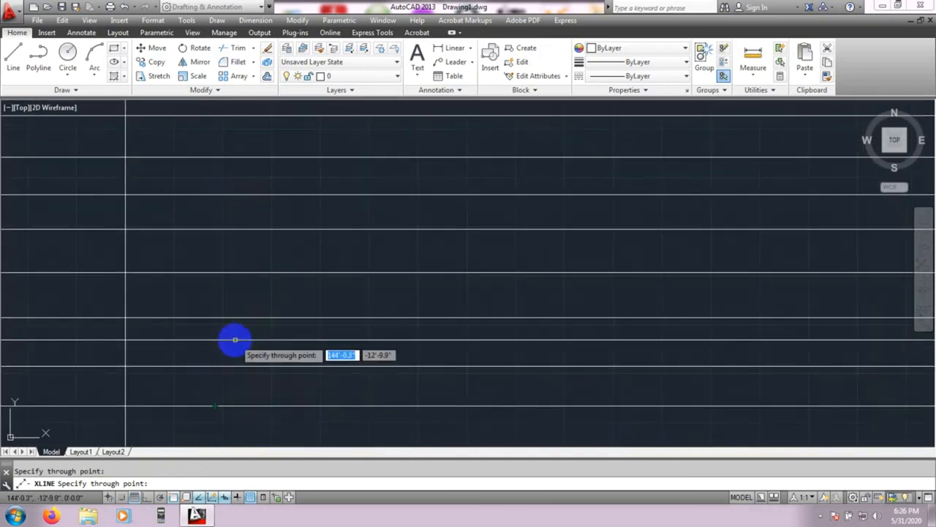
pyautogui.press('Return')
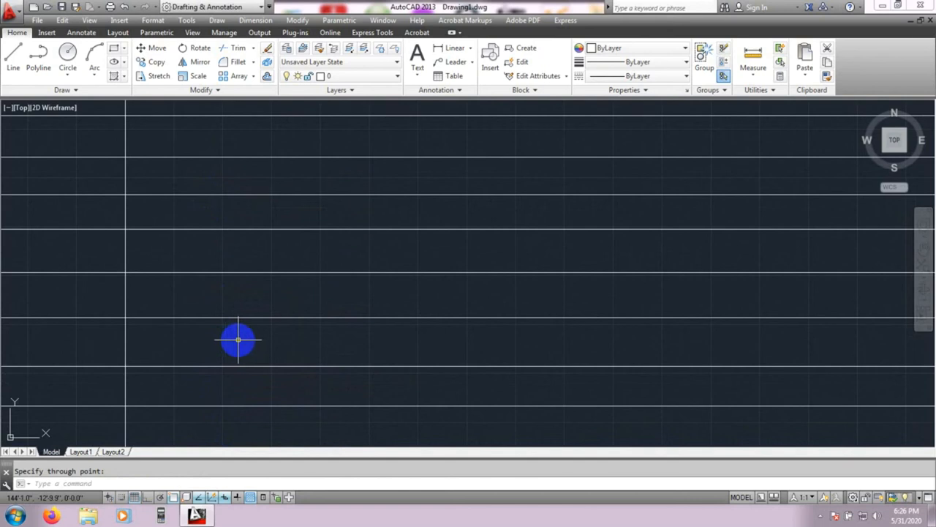
# Draw ten vertical construction lines to the right of the existing vertical one using the XLINE Ver option
pyautogui.write('xl')
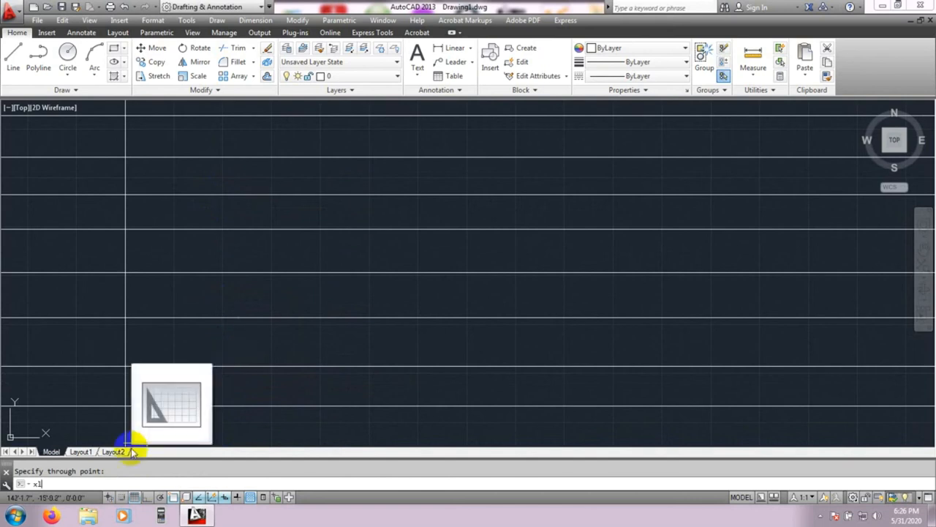
pyautogui.press('Return')
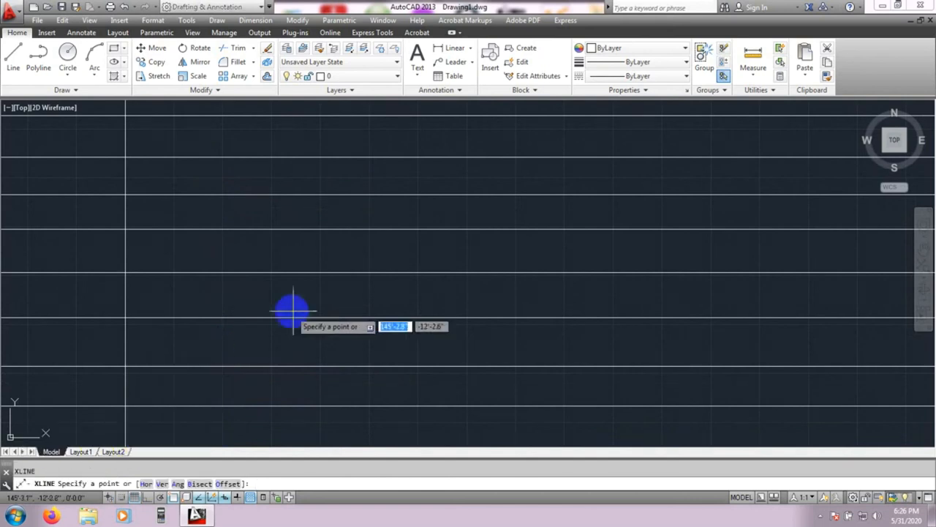
pyautogui.click(162, 484)
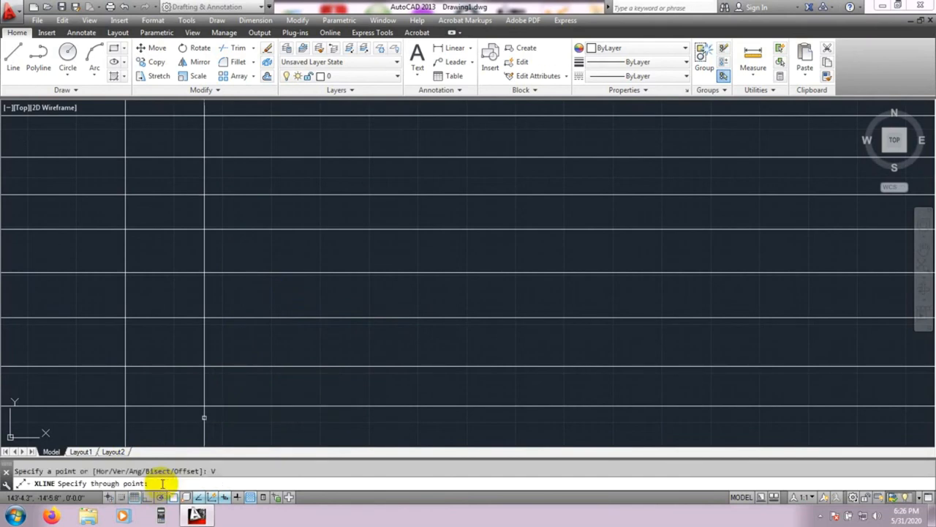
pyautogui.click(175, 288)
pyautogui.click(231, 286)
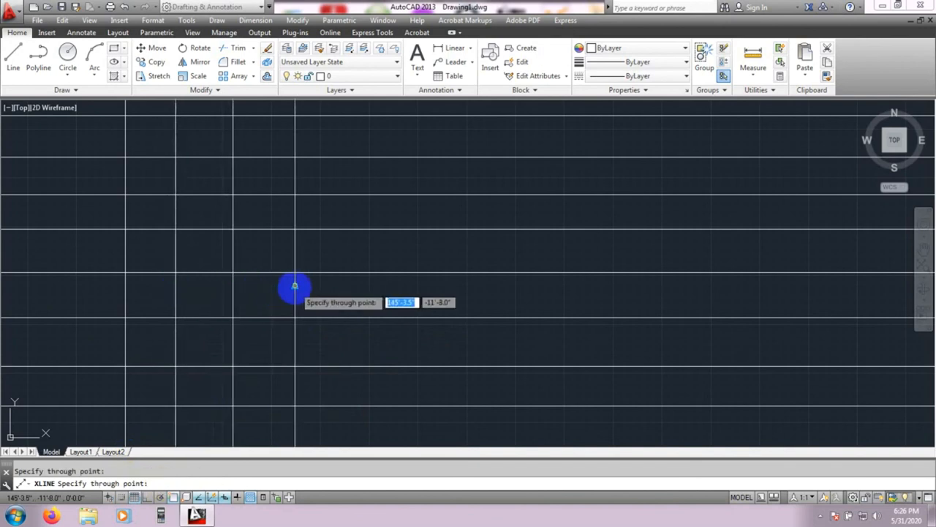
pyautogui.click(294, 286)
pyautogui.click(364, 282)
pyautogui.click(423, 276)
pyautogui.click(524, 272)
pyautogui.click(650, 272)
pyautogui.click(590, 275)
pyautogui.click(480, 278)
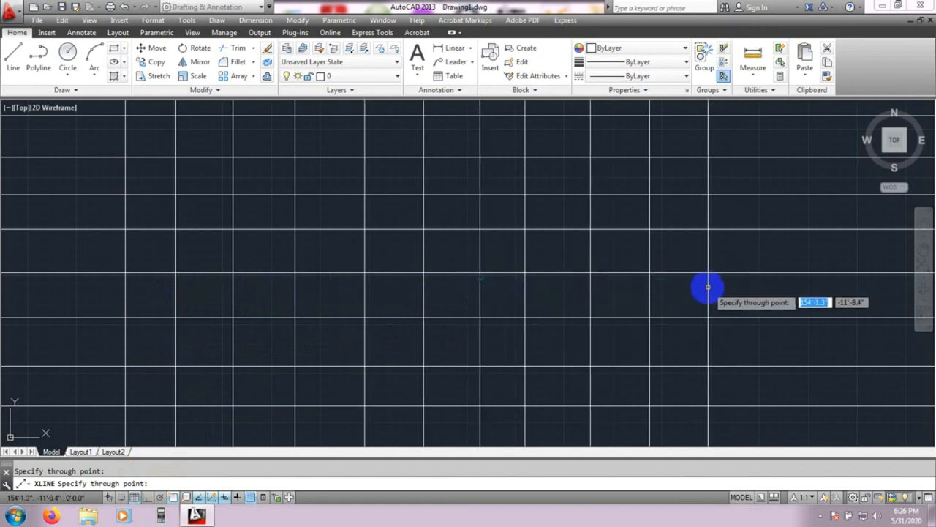
pyautogui.click(729, 293)
pyautogui.press('Escape')
# Draw seven parallel construction lines at 45 degrees across the grid using the XLINE Ang option
pyautogui.moveTo(493, 317); pyautogui.dragTo(482, 318, button='middle')
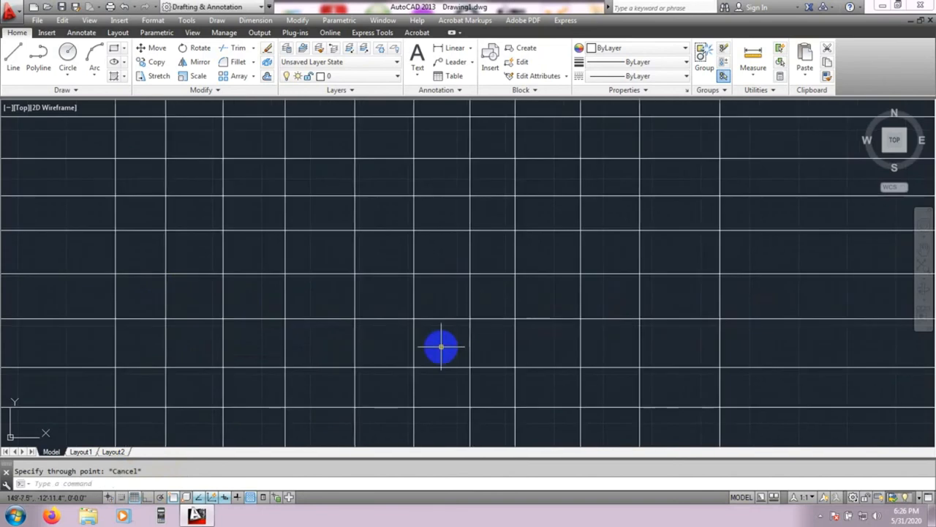
pyautogui.write('xl')
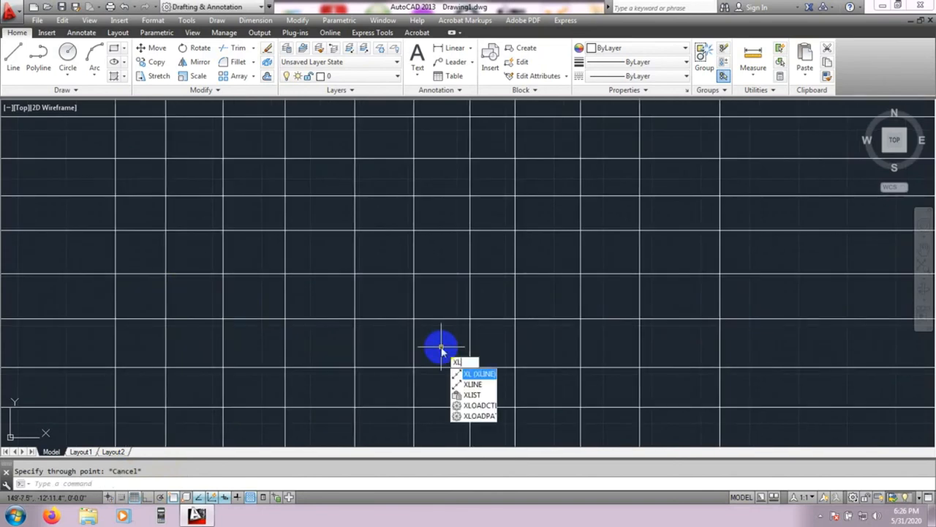
pyautogui.press('Return')
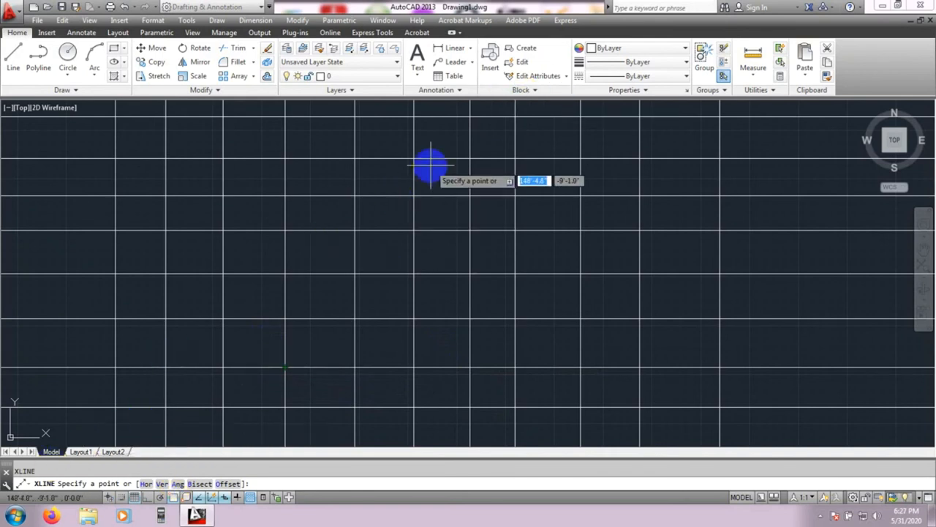
pyautogui.click(178, 484)
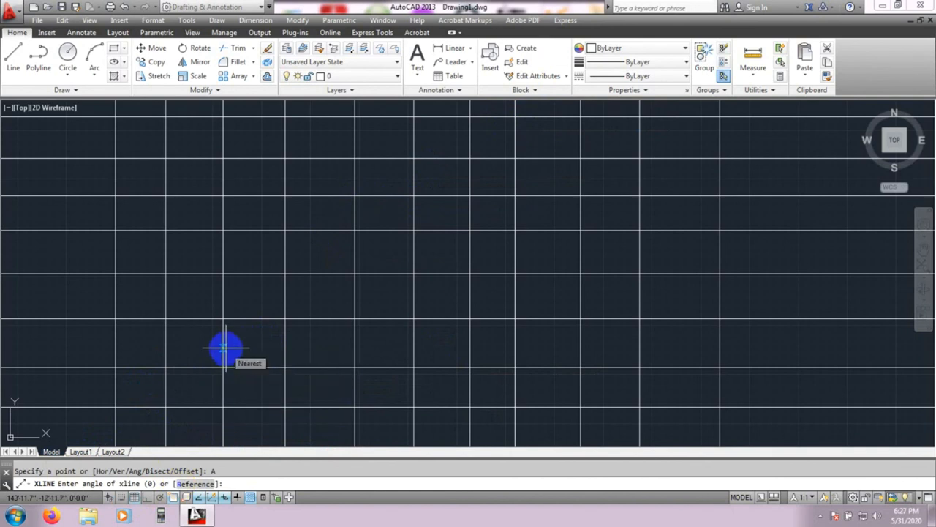
pyautogui.write('45')
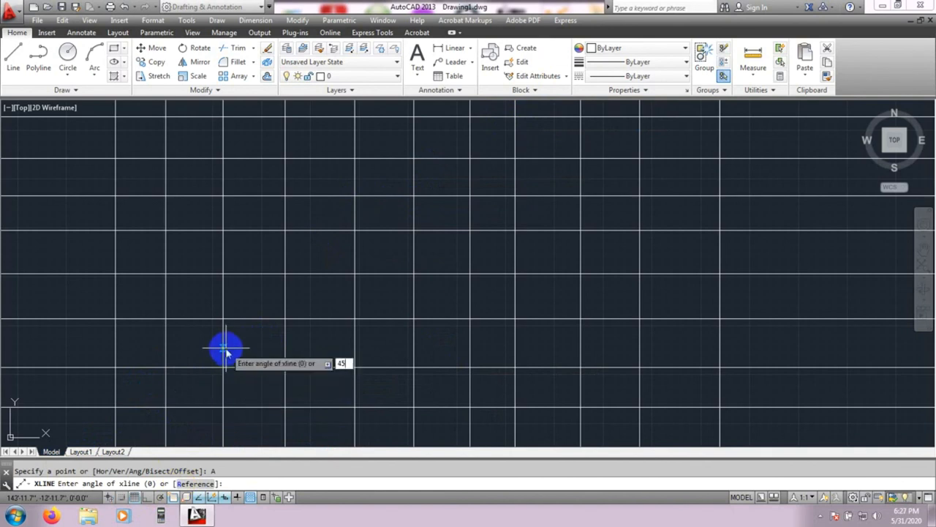
pyautogui.press('Return')
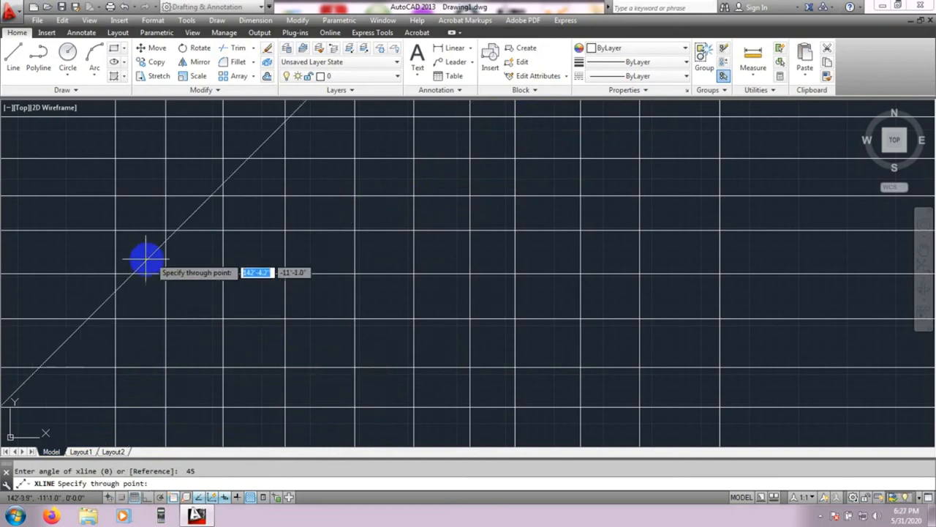
pyautogui.click(115, 232)
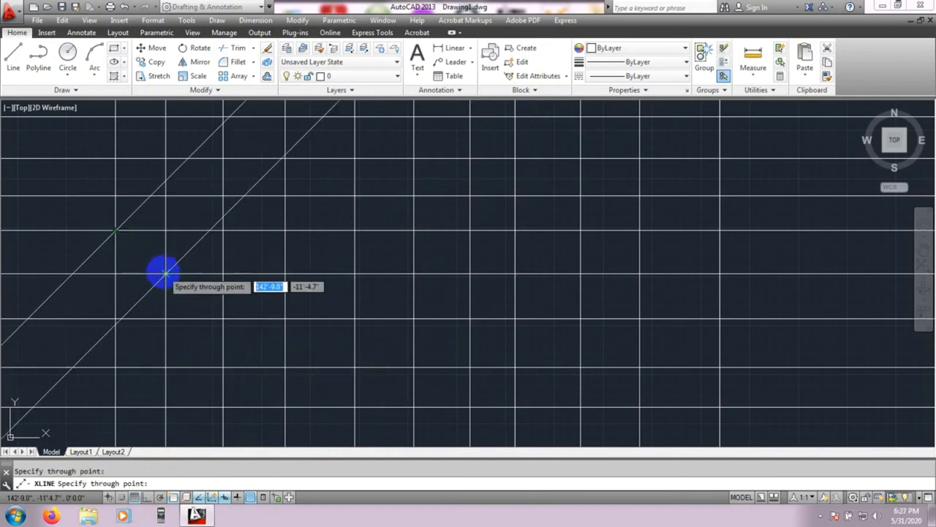
pyautogui.click(165, 274)
pyautogui.click(221, 319)
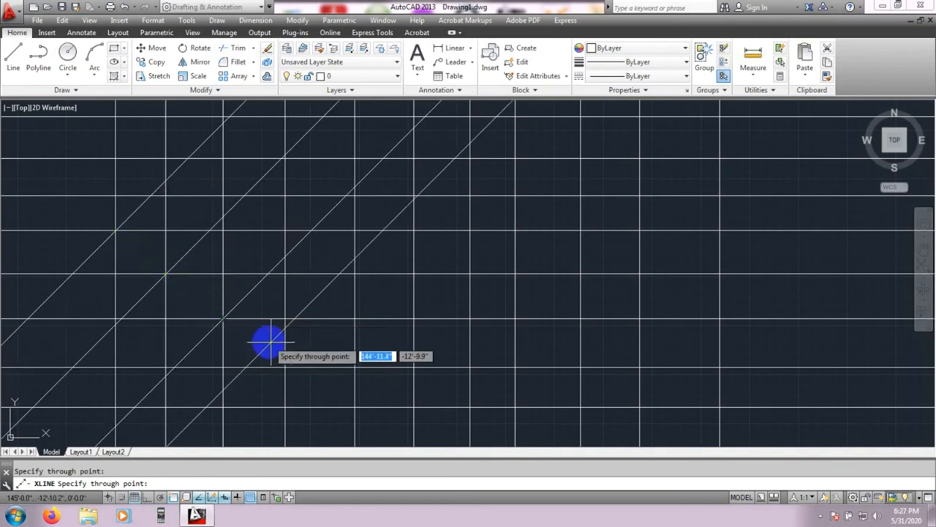
pyautogui.click(292, 366)
pyautogui.click(380, 398)
pyautogui.click(504, 432)
pyautogui.click(629, 439)
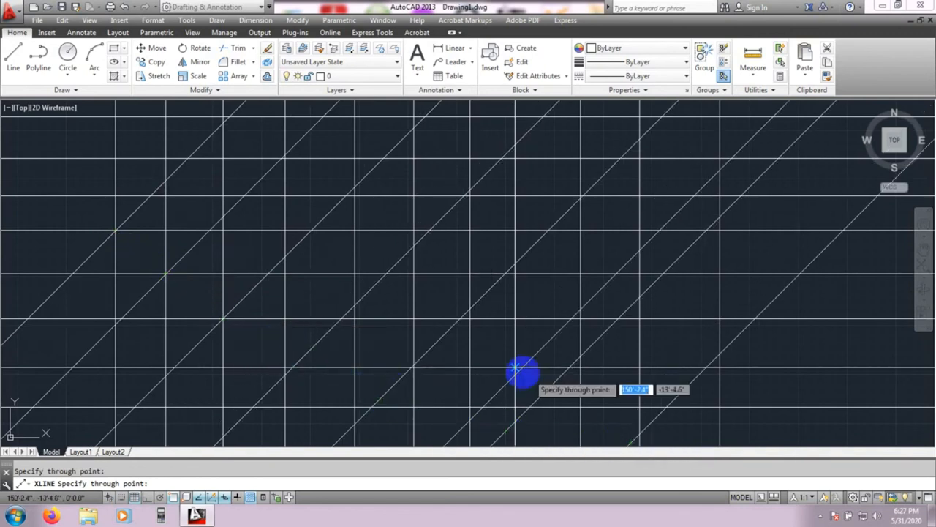
pyautogui.press('Escape')
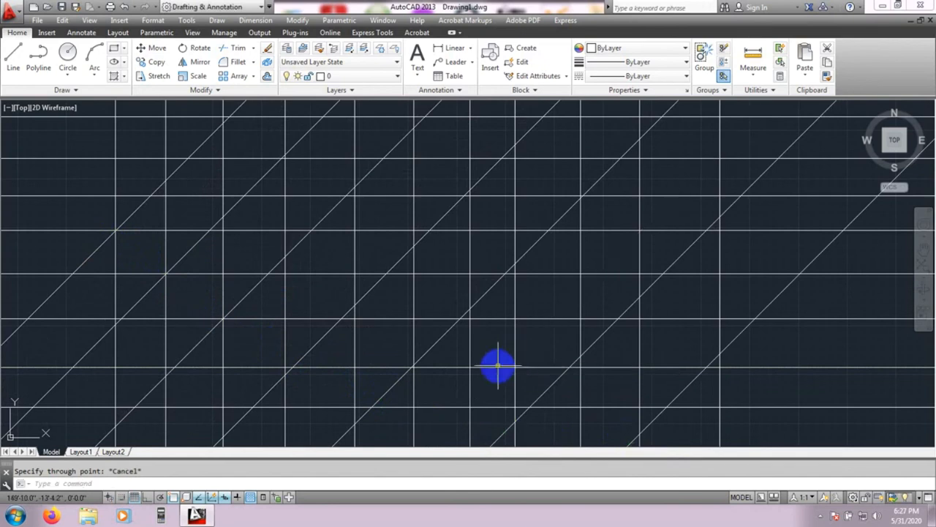
# Draw several parallel construction lines at -45 degrees across the 45-degree ones using the XLINE Ang option
pyautogui.moveTo(504, 366); pyautogui.dragTo(497, 358, button='middle')
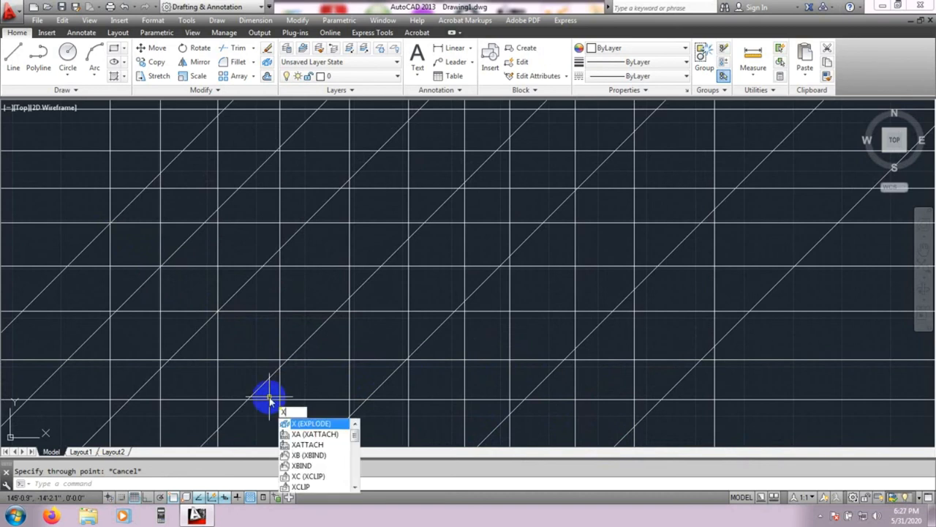
pyautogui.write('l')
pyautogui.press('Return')
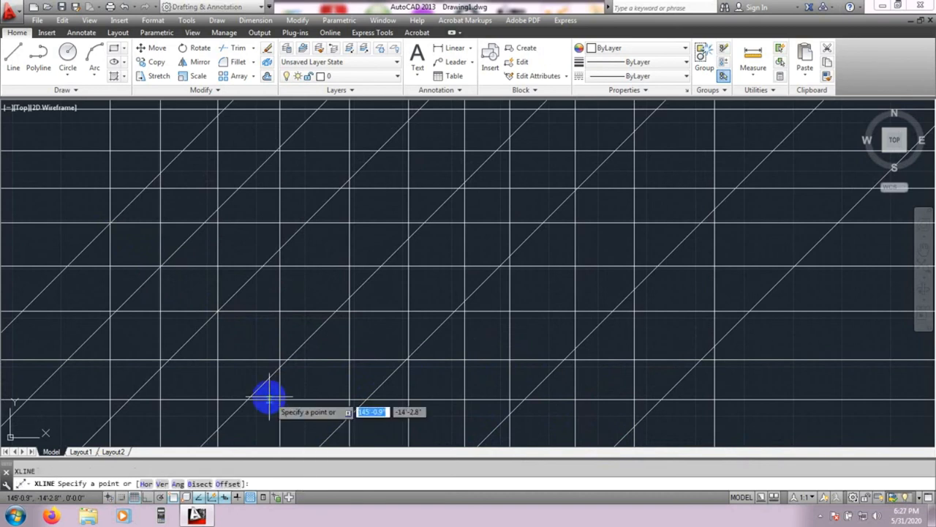
pyautogui.click(180, 483)
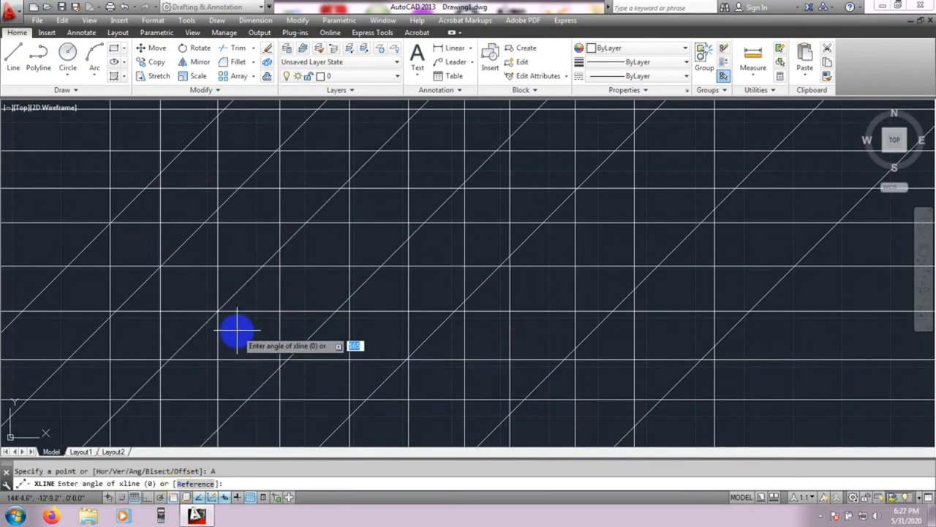
pyautogui.write('-')
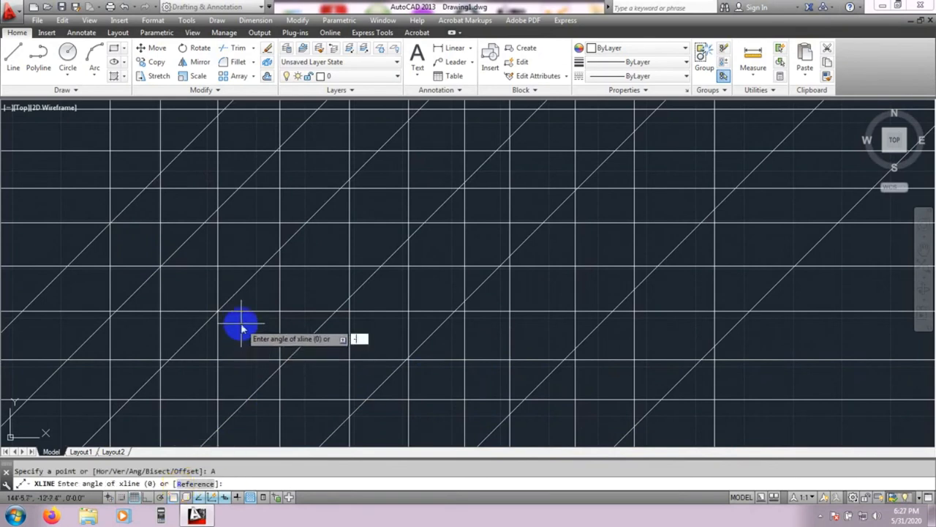
pyautogui.press('Return')
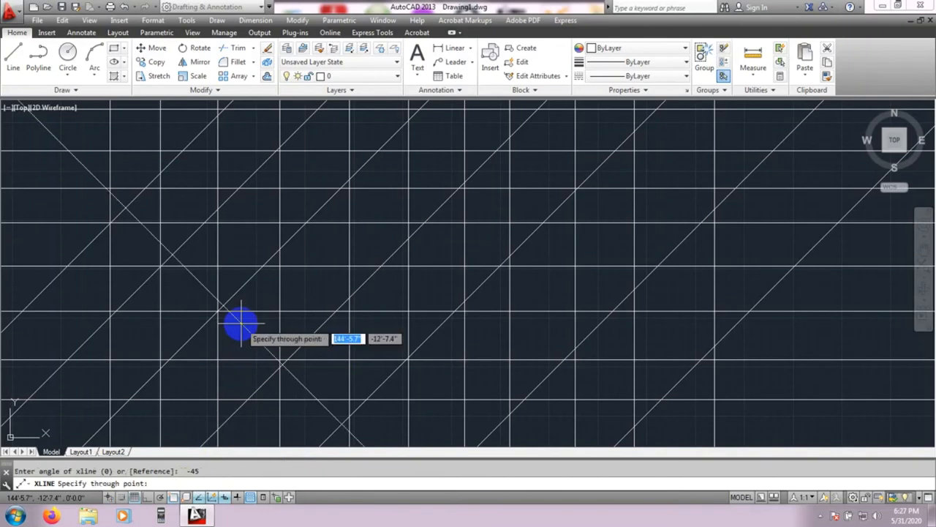
pyautogui.click(204, 363)
pyautogui.click(271, 278)
pyautogui.click(230, 321)
pyautogui.click(347, 229)
pyautogui.click(342, 266)
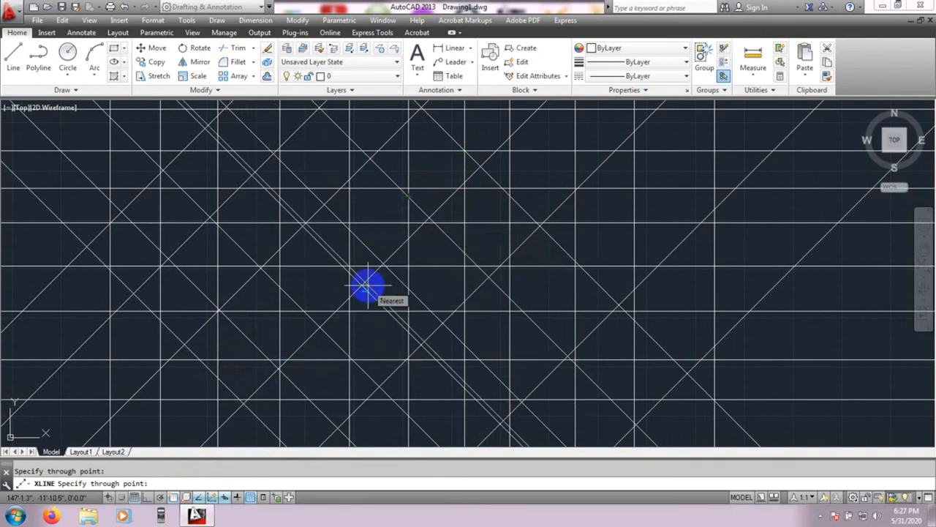
pyautogui.press('Escape')
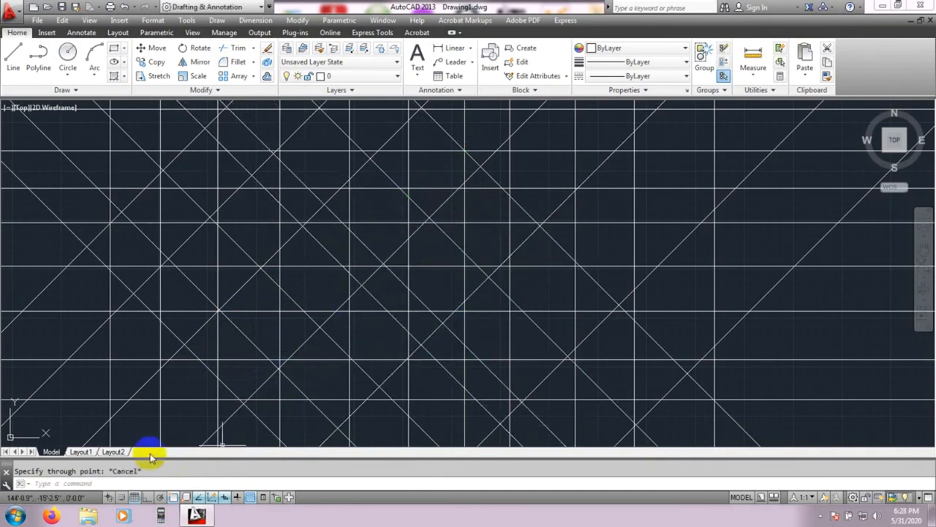
# Draw a construction line at about 30 degrees through two diagonally adjacent grid intersections using the XLINE Bisect option
pyautogui.write('xl')
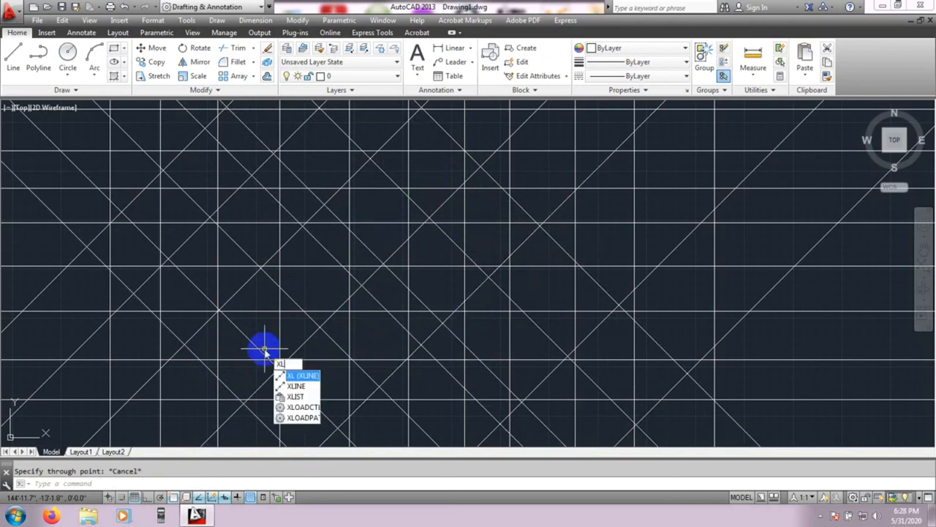
pyautogui.press('Return')
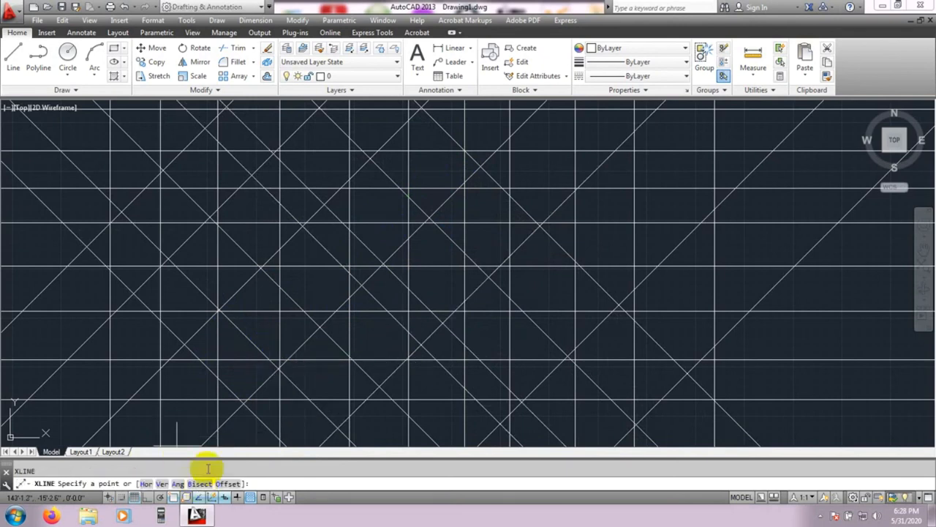
pyautogui.moveTo(554, 324); pyautogui.dragTo(454, 331, button='middle')
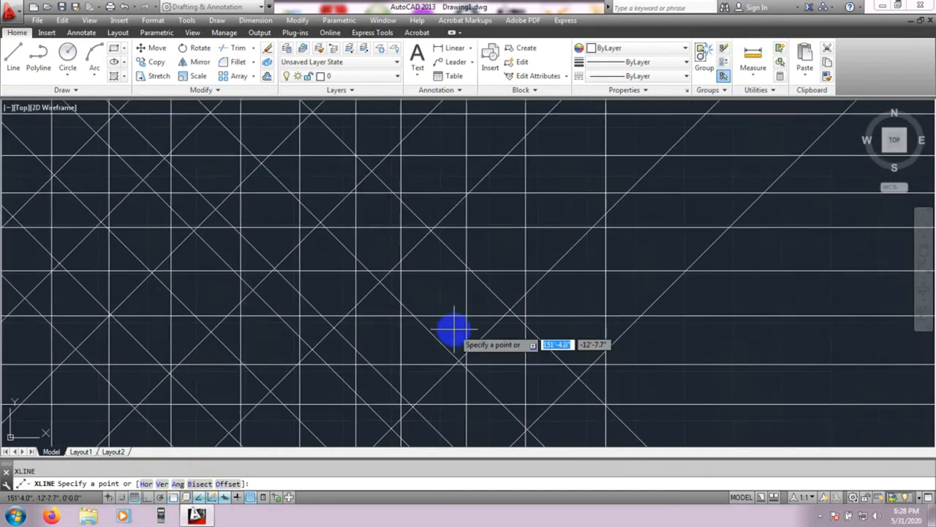
pyautogui.moveTo(553, 327); pyautogui.dragTo(556, 342, button='middle')
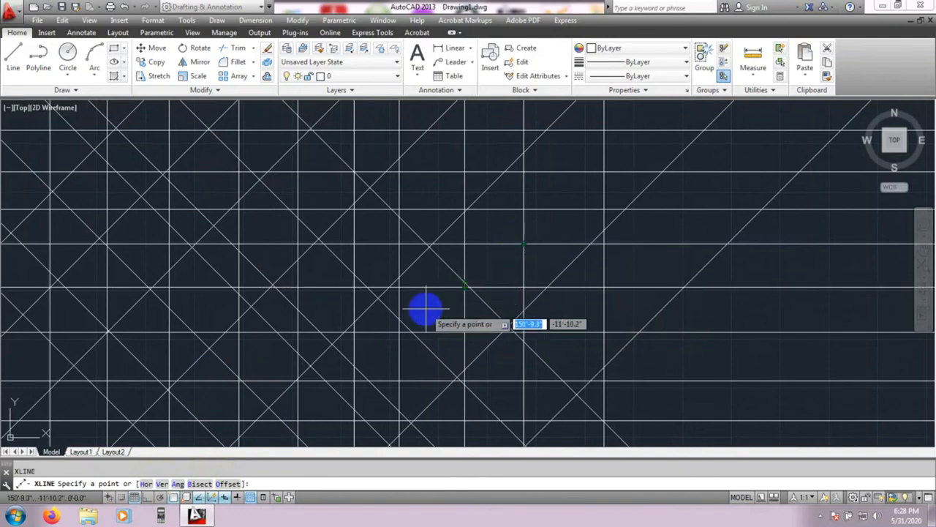
pyautogui.click(199, 484)
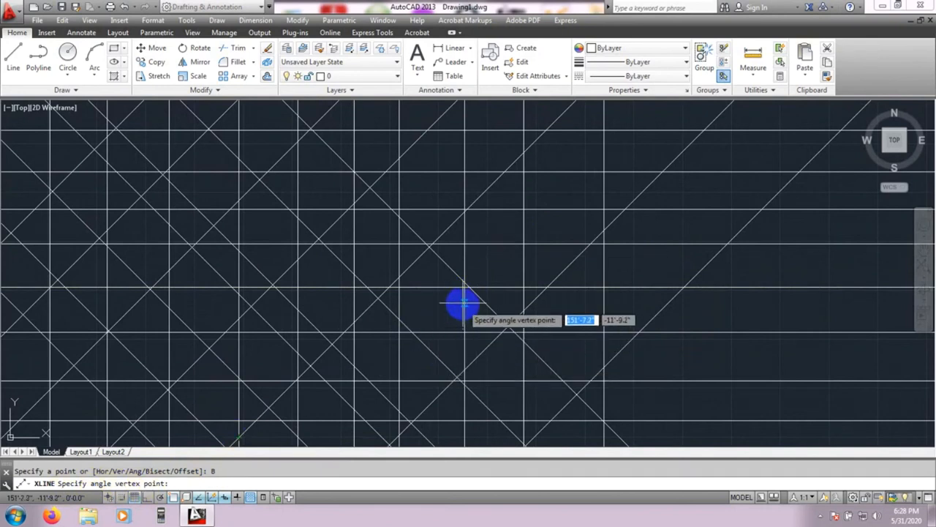
pyautogui.click(464, 246)
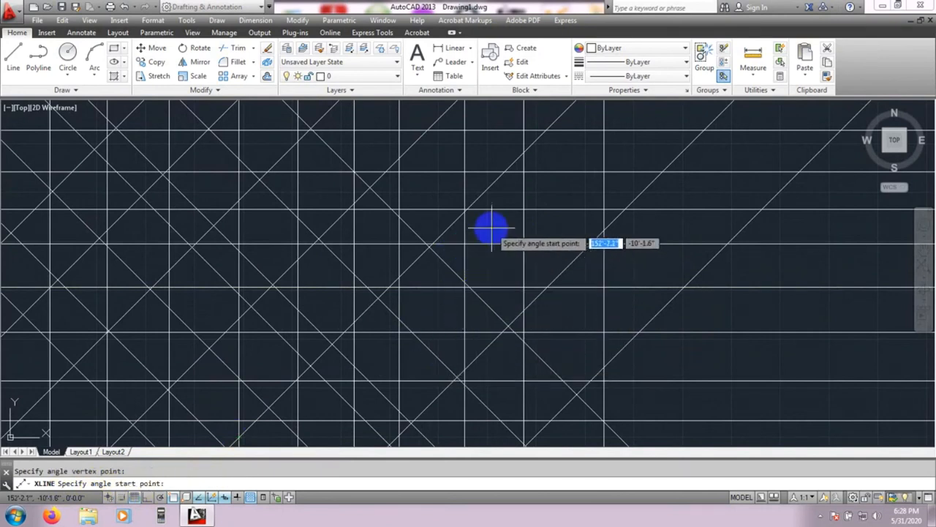
pyautogui.click(523, 212)
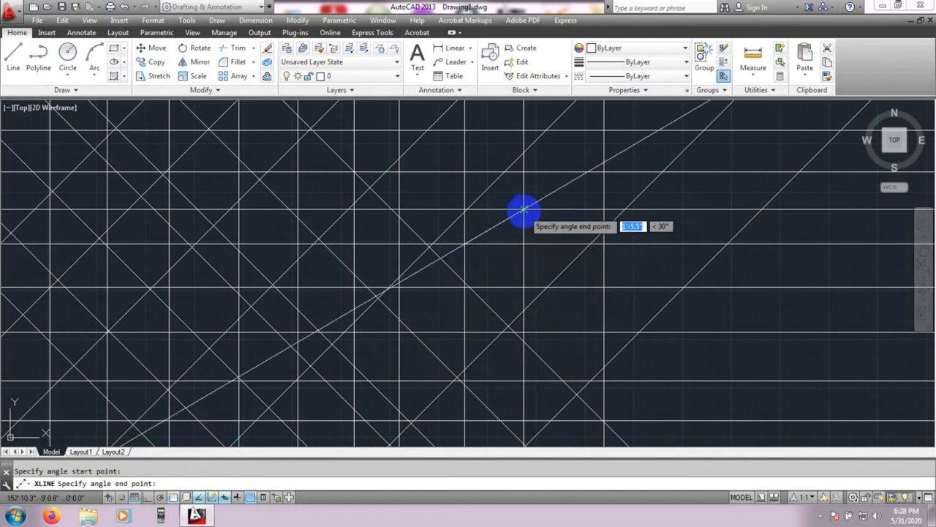
pyautogui.click(524, 212)
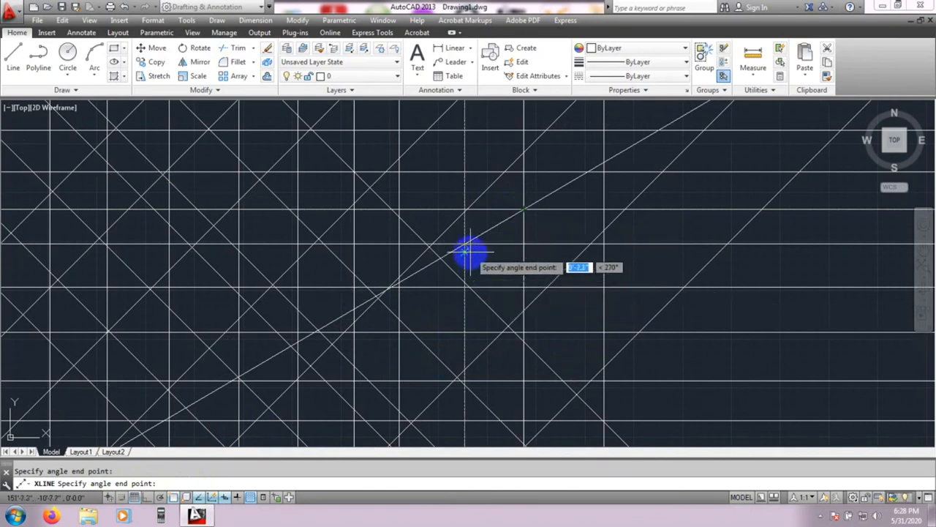
pyautogui.press('Return')
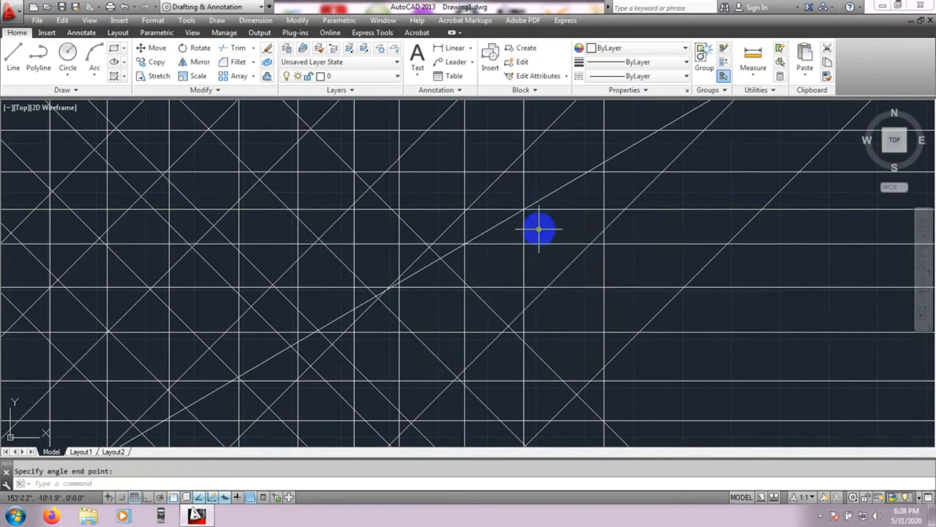
# Highlight the 30-degree bisecting construction line to inspect it, and clear the selection
pyautogui.click(552, 196)
pyautogui.click(550, 196)
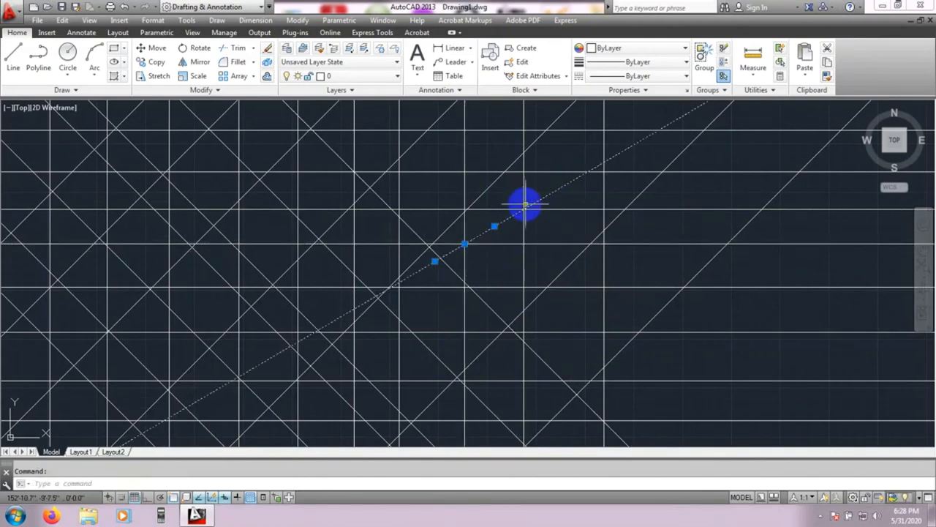
pyautogui.press('Escape')
pyautogui.press('Escape')
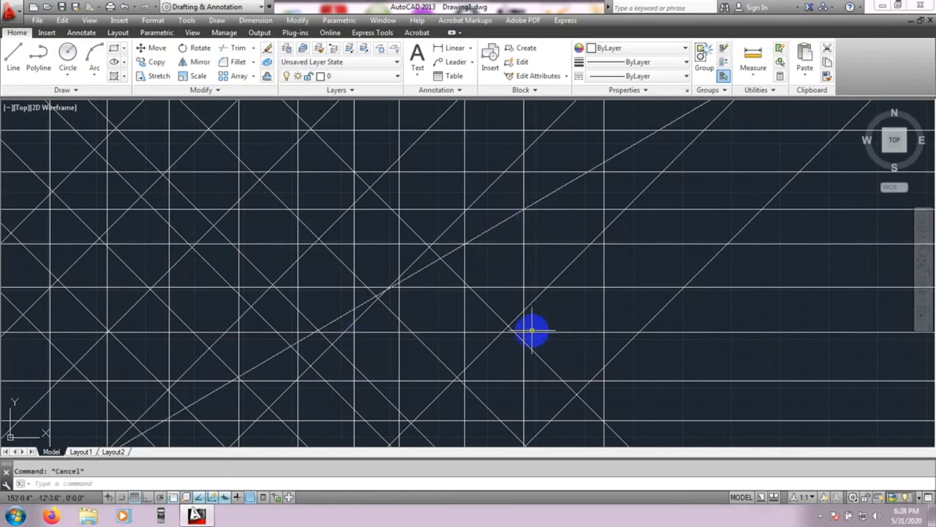
# Erase all the construction lines in the grid with one crossing selection
pyautogui.scroll(-3, 531, 330)
pyautogui.moveTo(537, 318)
pyautogui.mouseDown(button='middle')
pyautogui.moveTo(350, 318)
pyautogui.moveTo(498, 329)
pyautogui.mouseUp(button='middle')
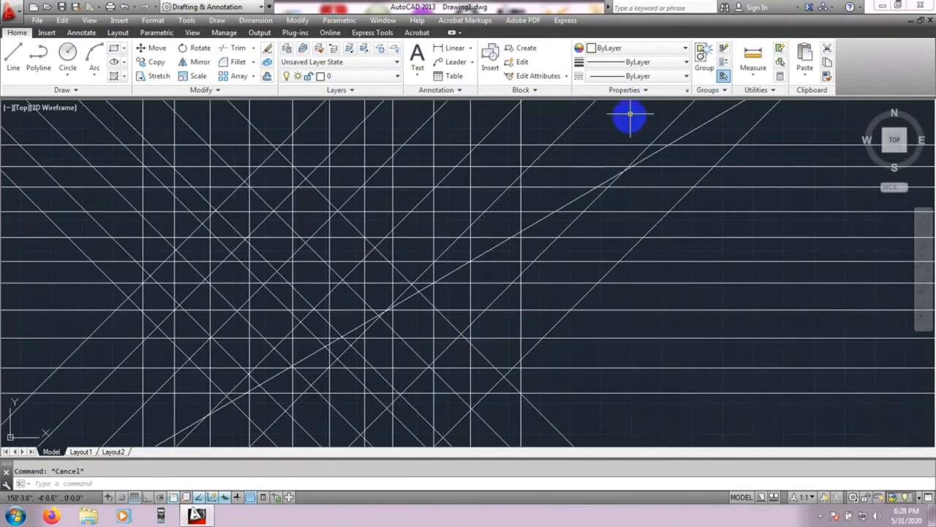
pyautogui.click(630, 114)
pyautogui.click(60, 423)
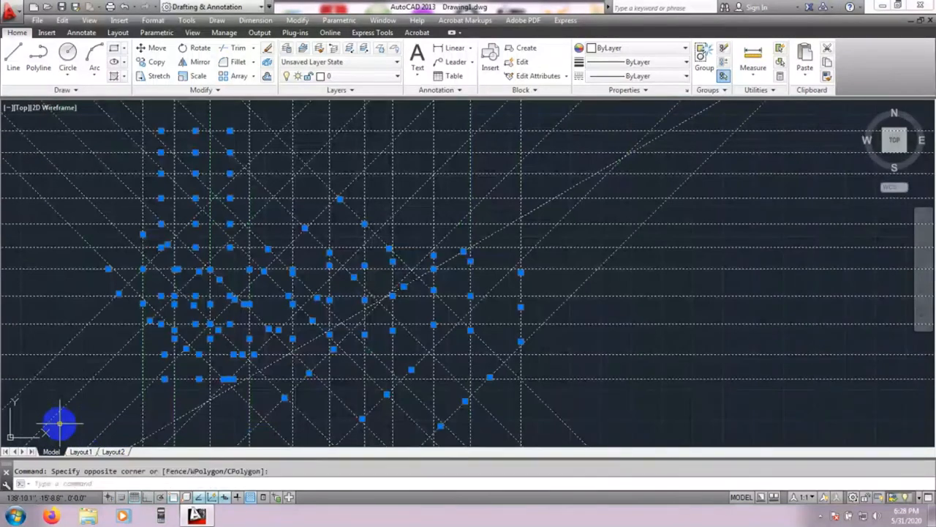
pyautogui.press('Delete')
# Draw thirteen rays fanning out in all directions from one common start point using the RAY command
pyautogui.moveTo(88, 370)
pyautogui.mouseDown(button='middle')
pyautogui.moveTo(363, 365)
pyautogui.moveTo(186, 355)
pyautogui.moveTo(239, 362)
pyautogui.mouseUp(button='middle')
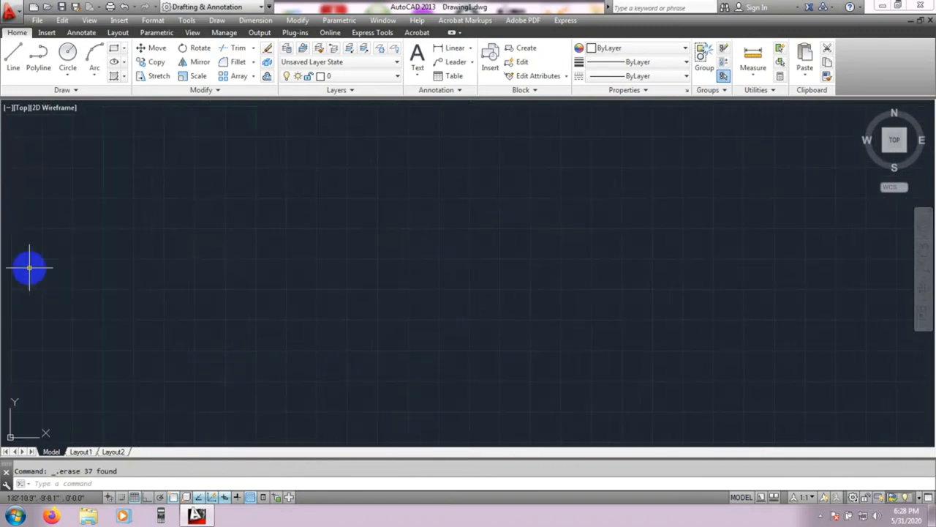
pyautogui.moveTo(82, 278)
pyautogui.mouseDown(button='middle')
pyautogui.moveTo(149, 307)
pyautogui.moveTo(98, 288)
pyautogui.mouseUp(button='middle')
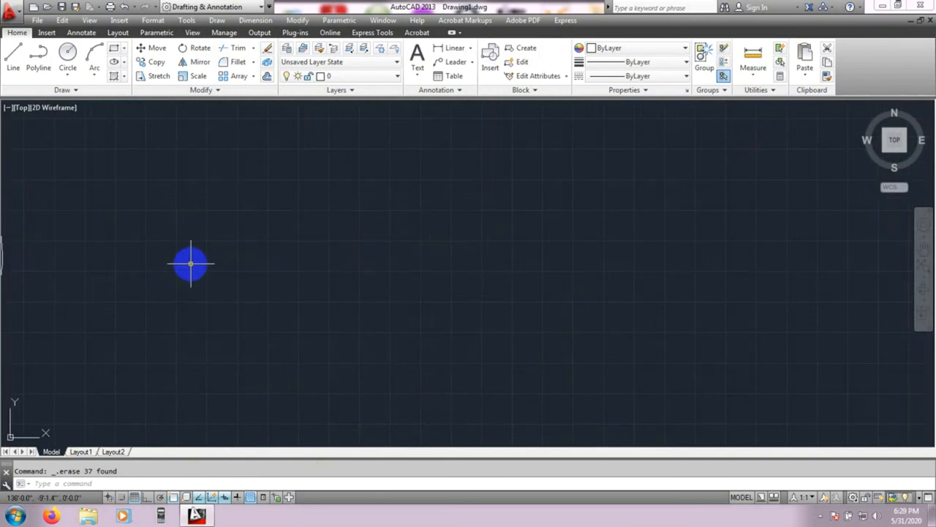
pyautogui.write('f')
pyautogui.press('Return')
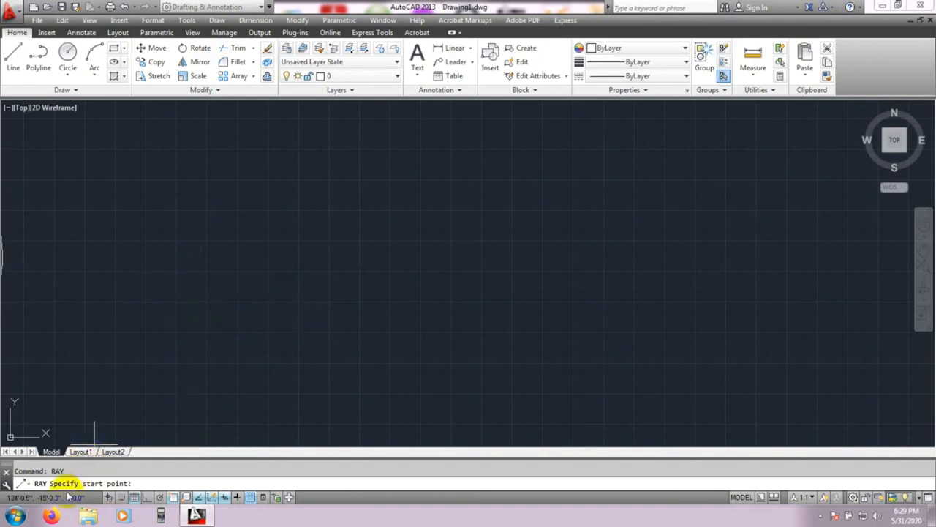
pyautogui.click(168, 327)
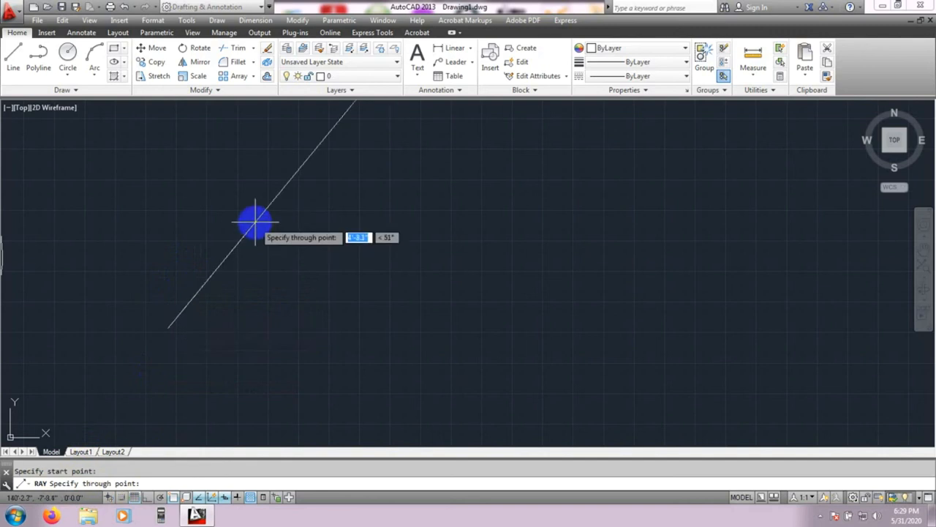
pyautogui.click(277, 195)
pyautogui.click(314, 324)
pyautogui.click(325, 259)
pyautogui.click(209, 193)
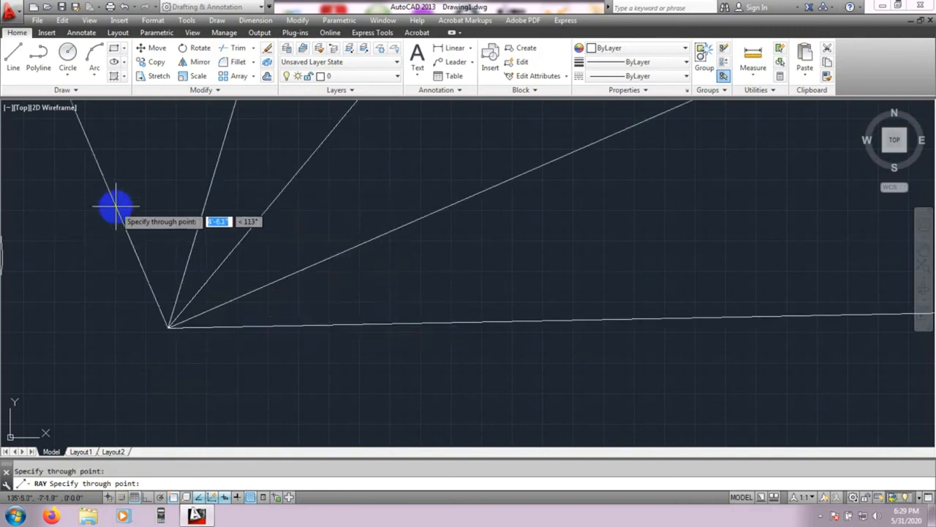
pyautogui.click(142, 200)
pyautogui.click(92, 244)
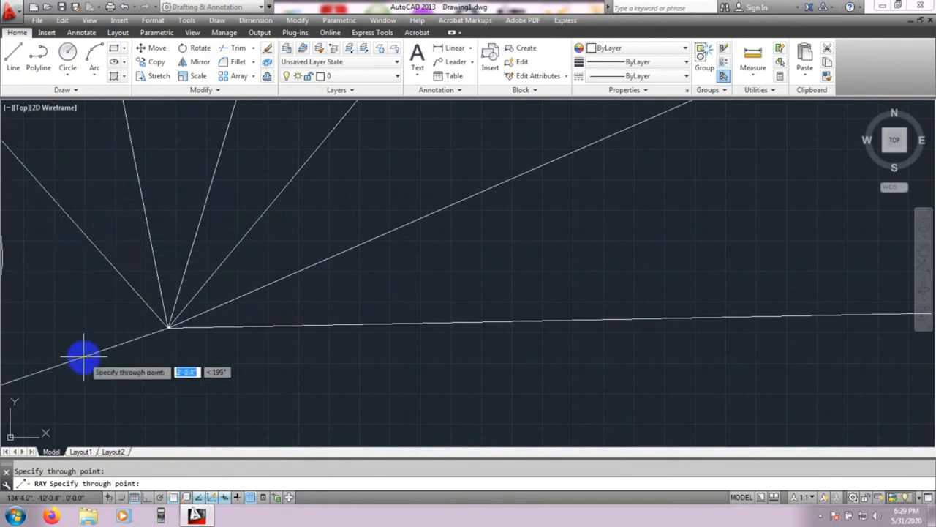
pyautogui.click(82, 357)
pyautogui.click(161, 393)
pyautogui.click(230, 393)
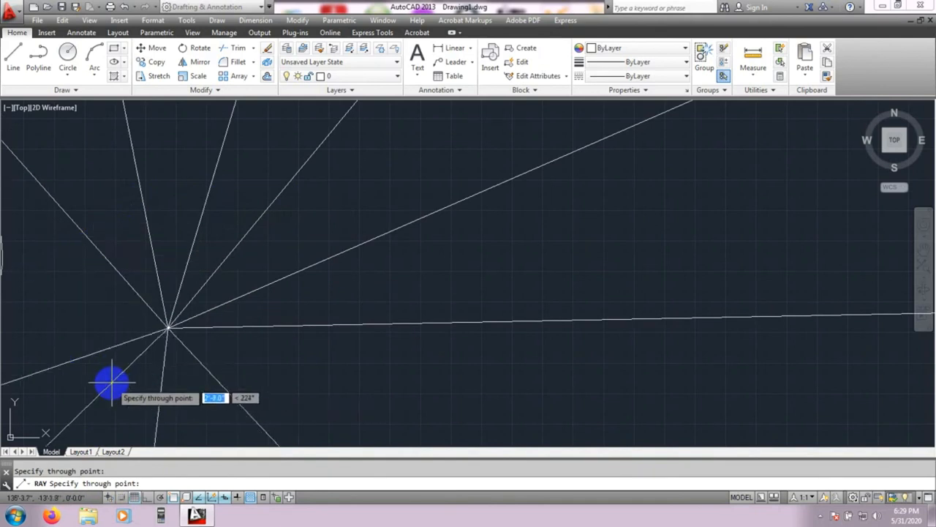
pyautogui.click(121, 388)
pyautogui.click(58, 310)
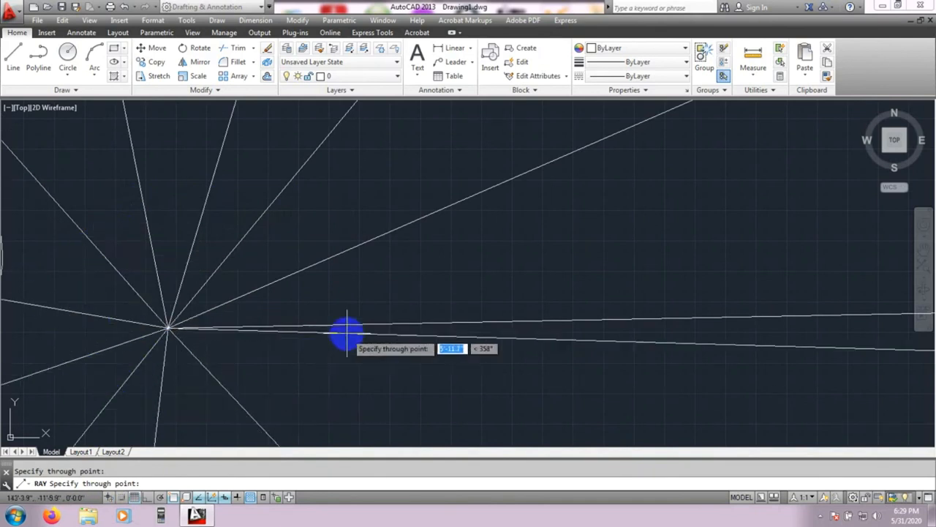
pyautogui.click(364, 286)
pyautogui.click(341, 377)
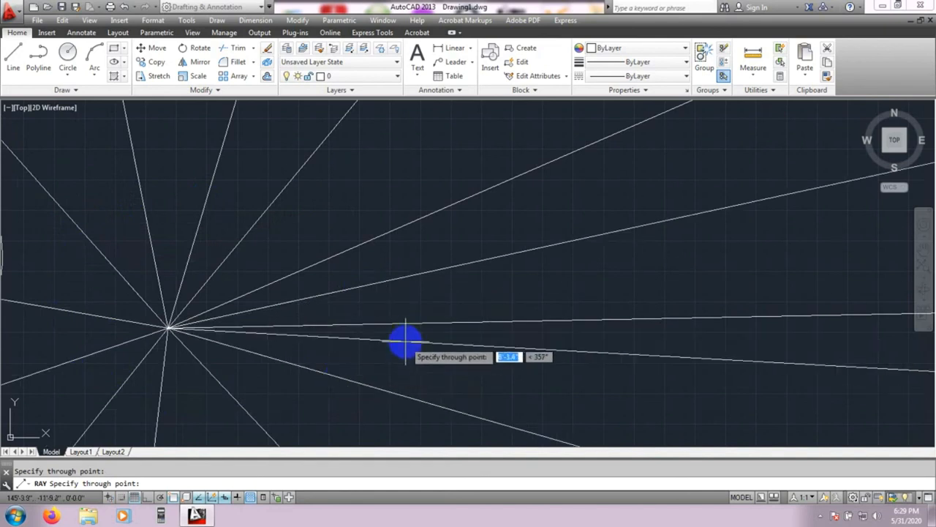
pyautogui.press('Escape')
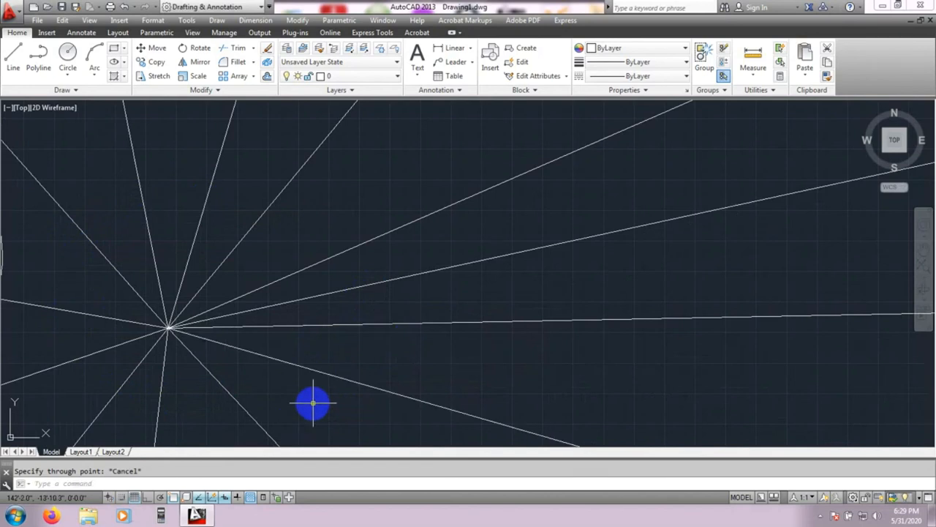
# Erase the whole fan of rays with a crossing selection around their common start point
pyautogui.moveTo(243, 246); pyautogui.dragTo(114, 354)
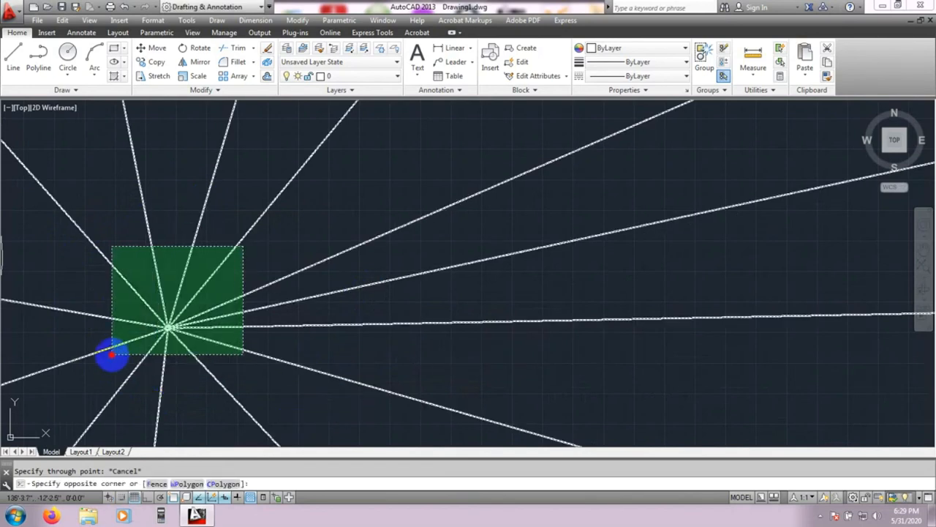
pyautogui.click(113, 354)
pyautogui.press('Delete')
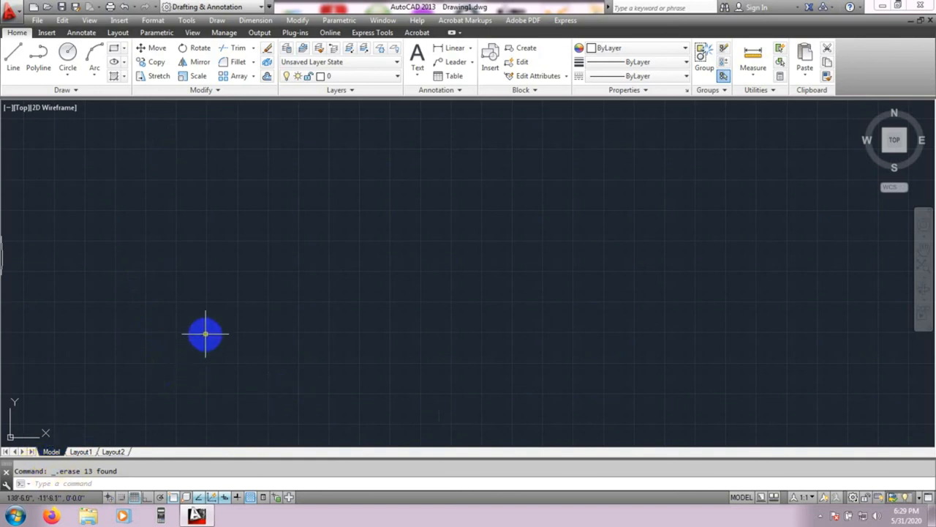
# With Ortho on, draw one ray straight up and one horizontally to the right from a common start point using RAY
pyautogui.write('ray')
pyautogui.press('Return')
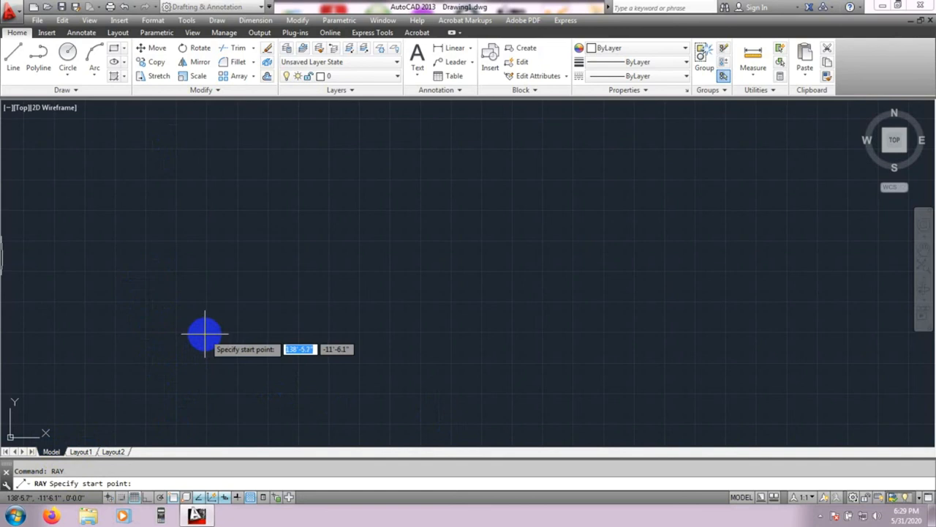
pyautogui.click(147, 497)
pyautogui.click(179, 322)
pyautogui.click(174, 196)
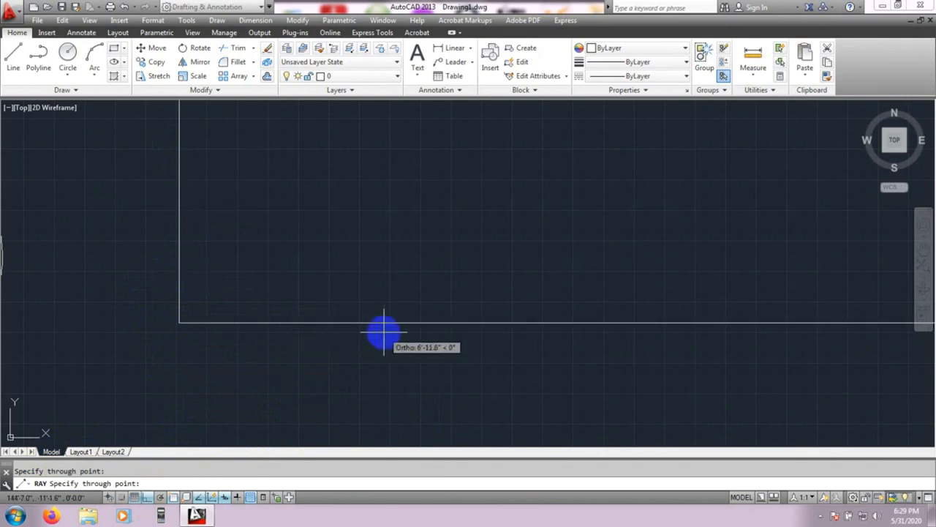
pyautogui.click(505, 378)
pyautogui.press('Escape')
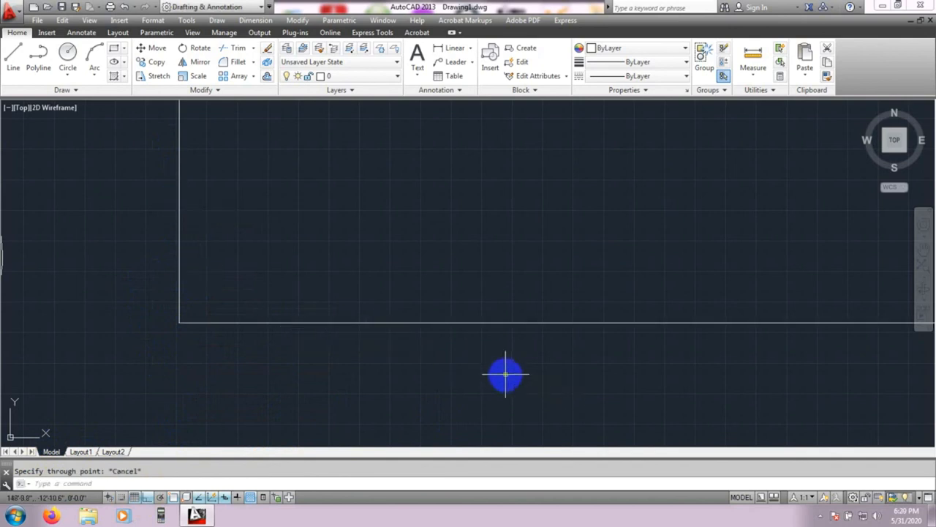
pyautogui.scroll(-2, 464, 370)
pyautogui.moveTo(420, 318)
pyautogui.mouseDown(button='middle')
pyautogui.moveTo(307, 388)
pyautogui.moveTo(279, 375)
pyautogui.mouseUp(button='middle')
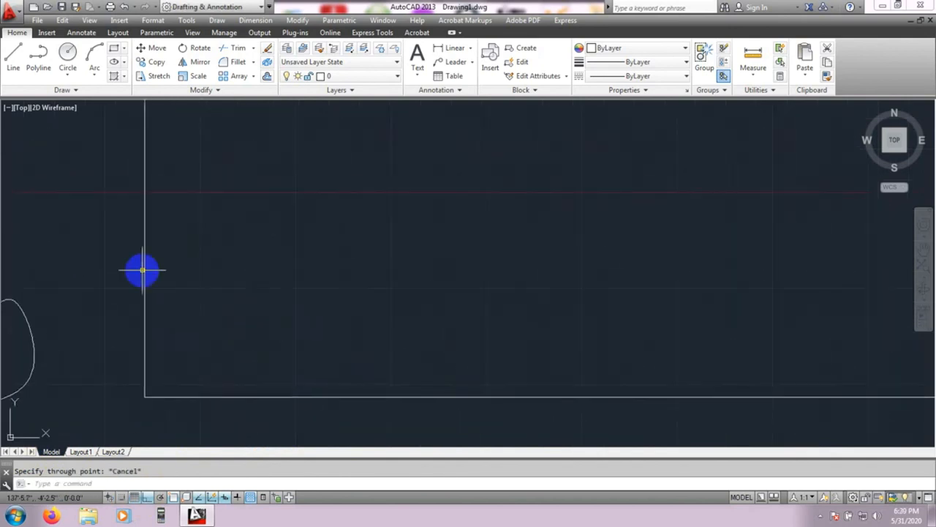